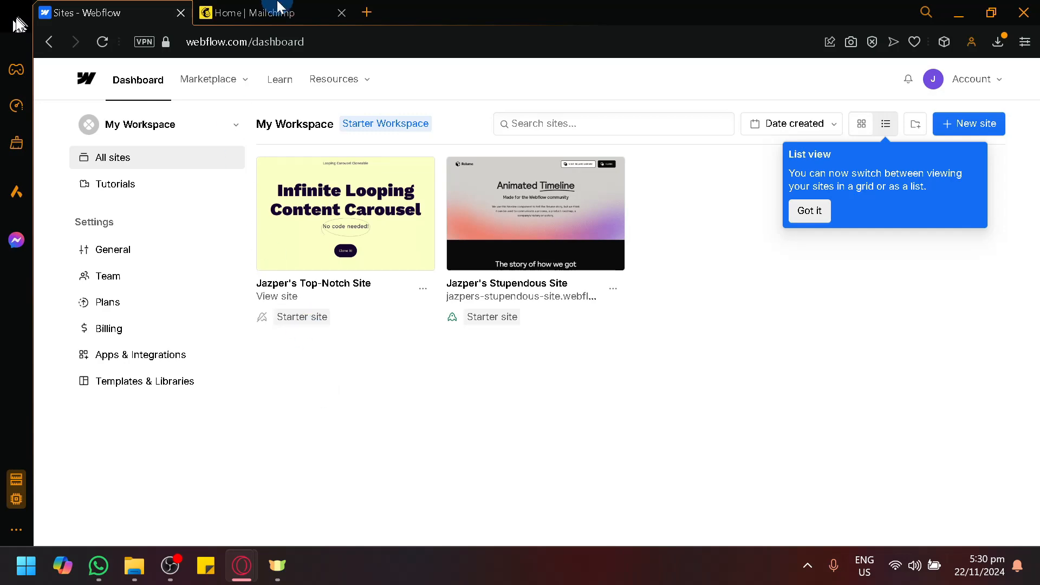
Switch to Mailchimp and open the Signup forms page of the audience.
{"action": "left_click", "coordinate": [281, 8]}
{"action": "left_click", "coordinate": [84, 11]}
{"action": "left_click", "coordinate": [274, 15]}
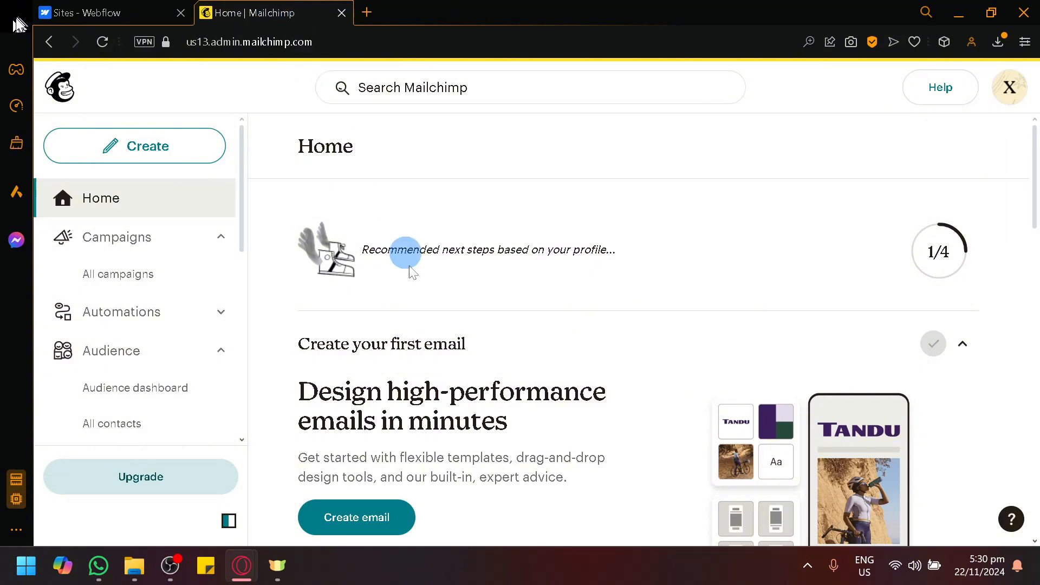
{"action": "left_click", "coordinate": [220, 319]}
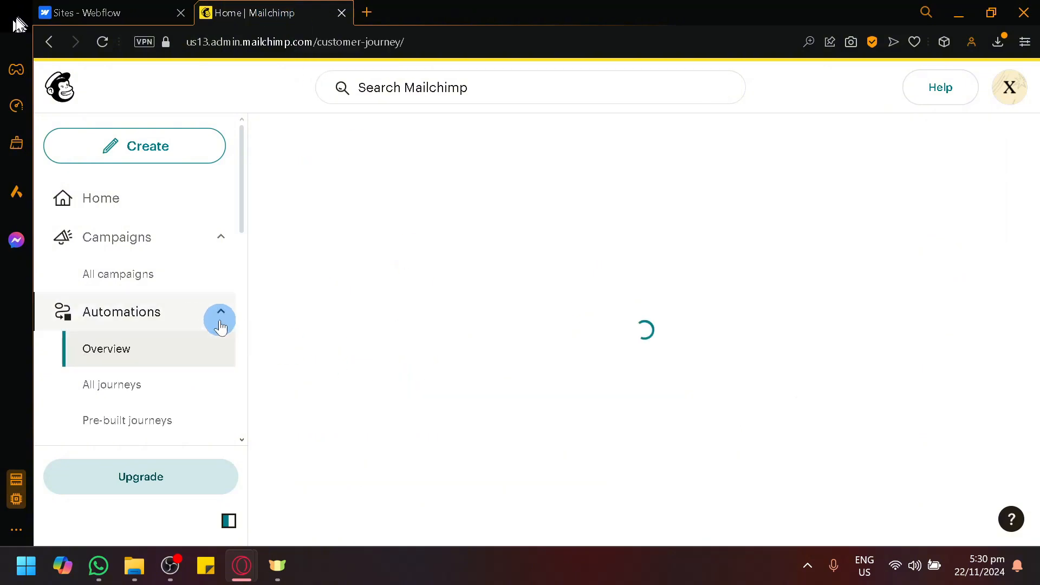
{"action": "left_click", "coordinate": [220, 314]}
{"action": "left_click", "coordinate": [217, 241]}
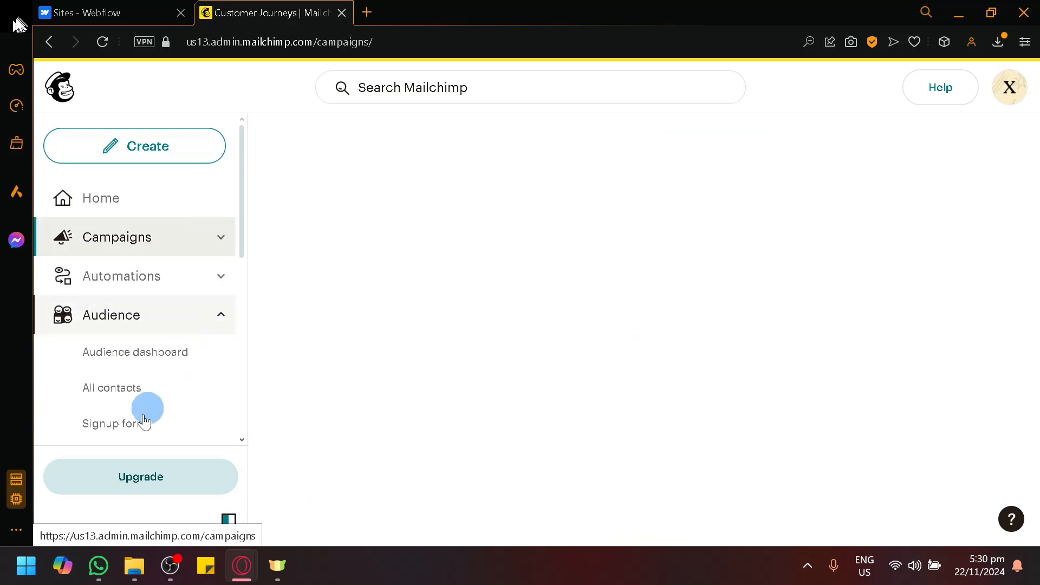
{"action": "scroll", "coordinate": [132, 418], "scroll_direction": "down", "scroll_amount": 3}
{"action": "scroll", "coordinate": [139, 321], "scroll_direction": "up", "scroll_amount": 3}
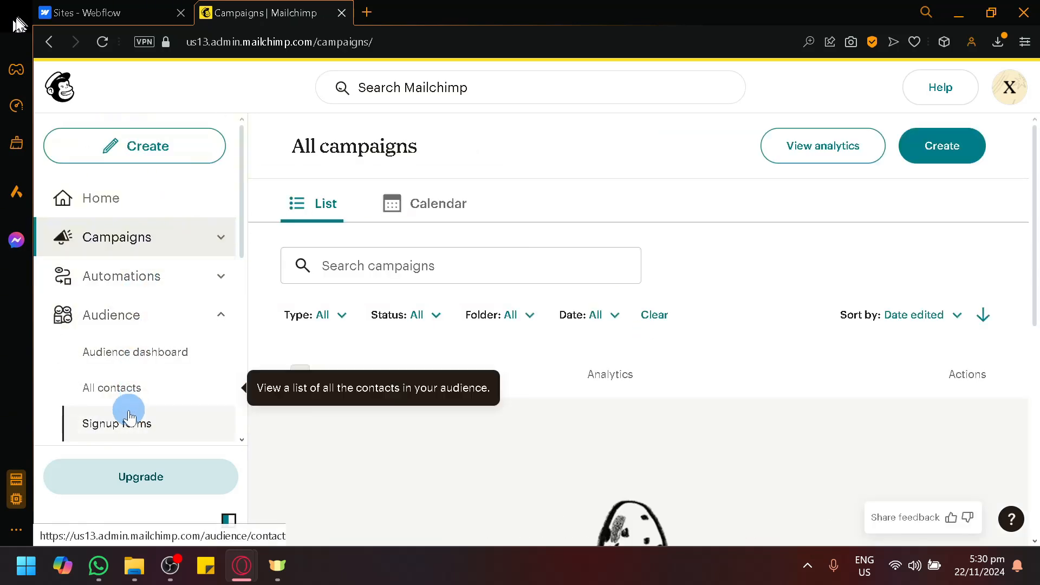
{"action": "left_click", "coordinate": [122, 431]}
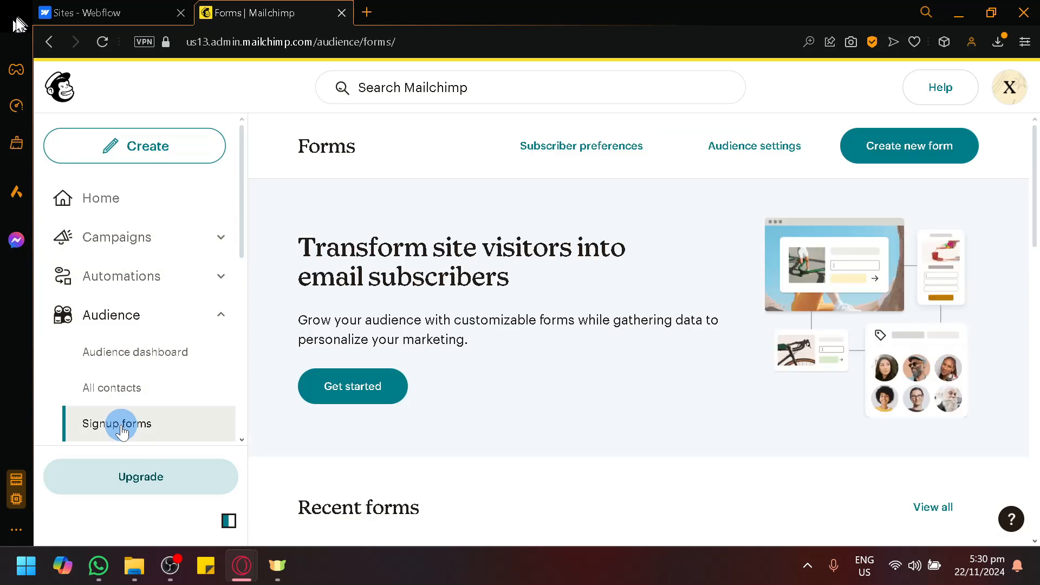
Start creating a new form from the Mailchimp Forms page.
{"action": "scroll", "coordinate": [548, 328], "scroll_direction": "down", "scroll_amount": 3}
{"action": "scroll", "coordinate": [548, 322], "scroll_direction": "down", "scroll_amount": 3}
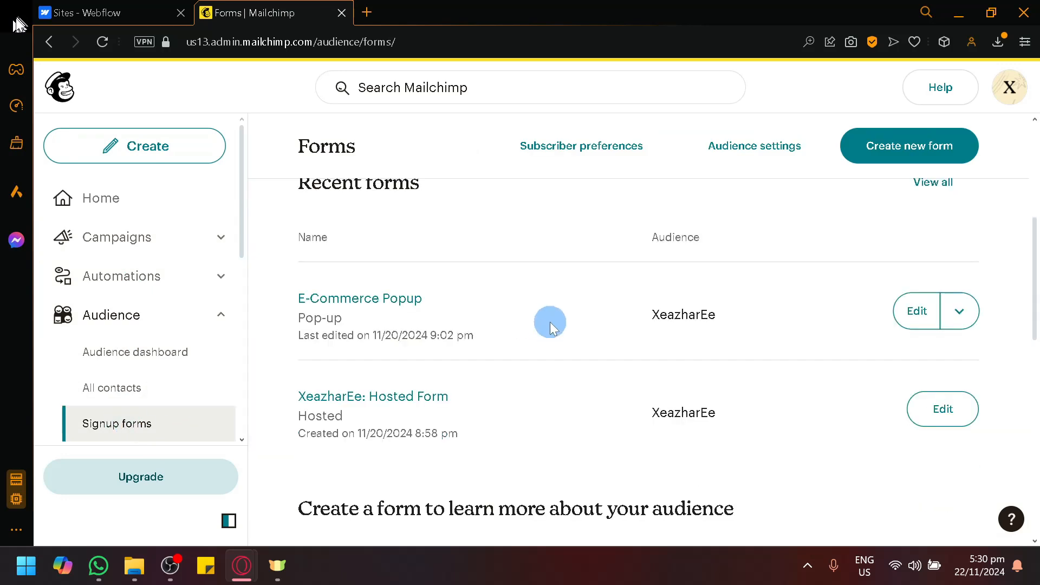
{"action": "left_click", "coordinate": [871, 151]}
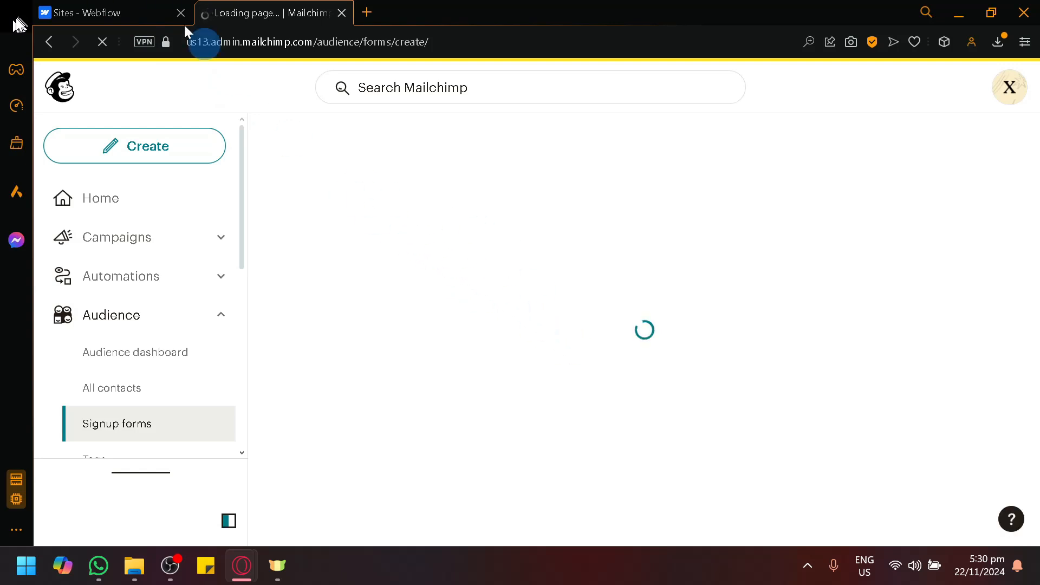
Switch to Webflow, open the site with the Infinite Looping Content Carousel thumbnail, and return to Mailchimp.
{"action": "left_click", "coordinate": [126, 7]}
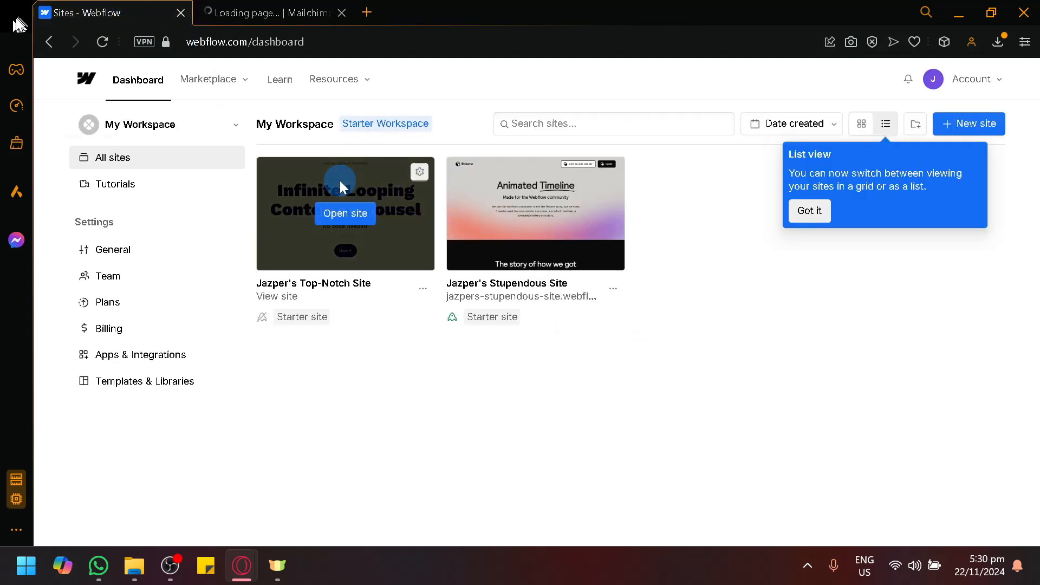
{"action": "left_click", "coordinate": [342, 217]}
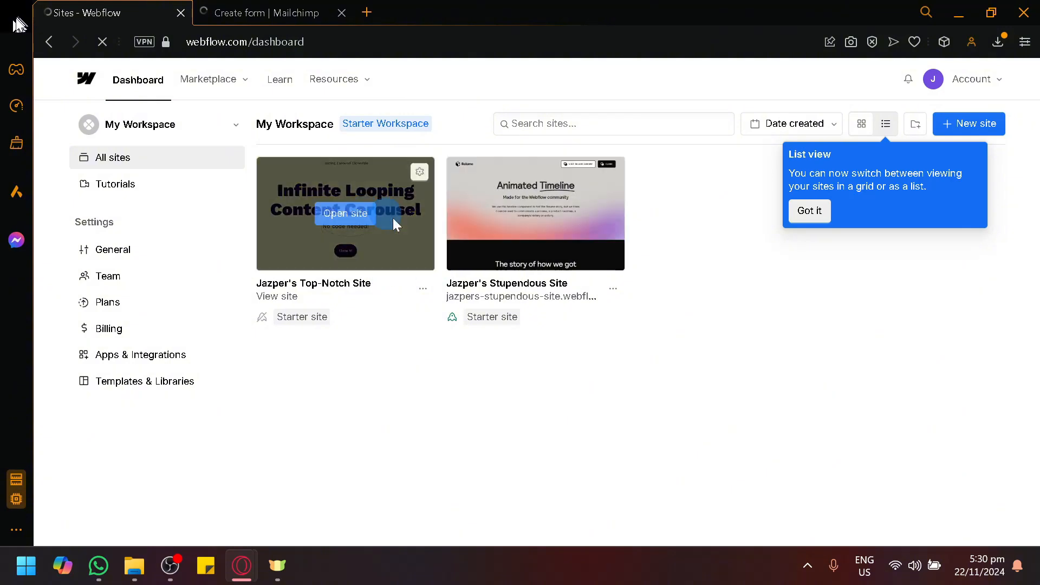
{"action": "left_click", "coordinate": [268, 12]}
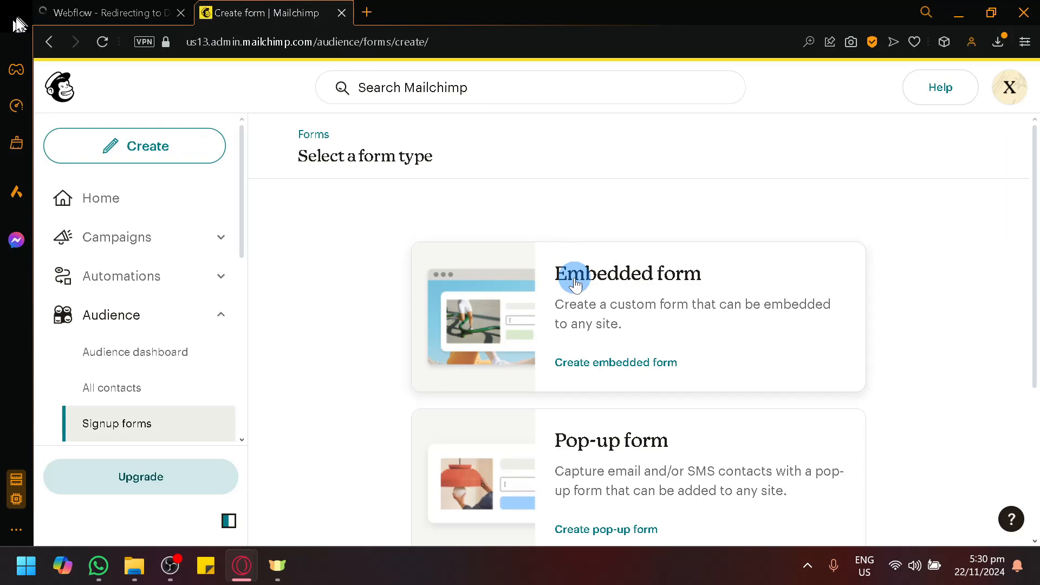
Create an embedded form named "Test" for the XeazharEe audience.
{"action": "scroll", "coordinate": [595, 284], "scroll_direction": "down", "scroll_amount": 4}
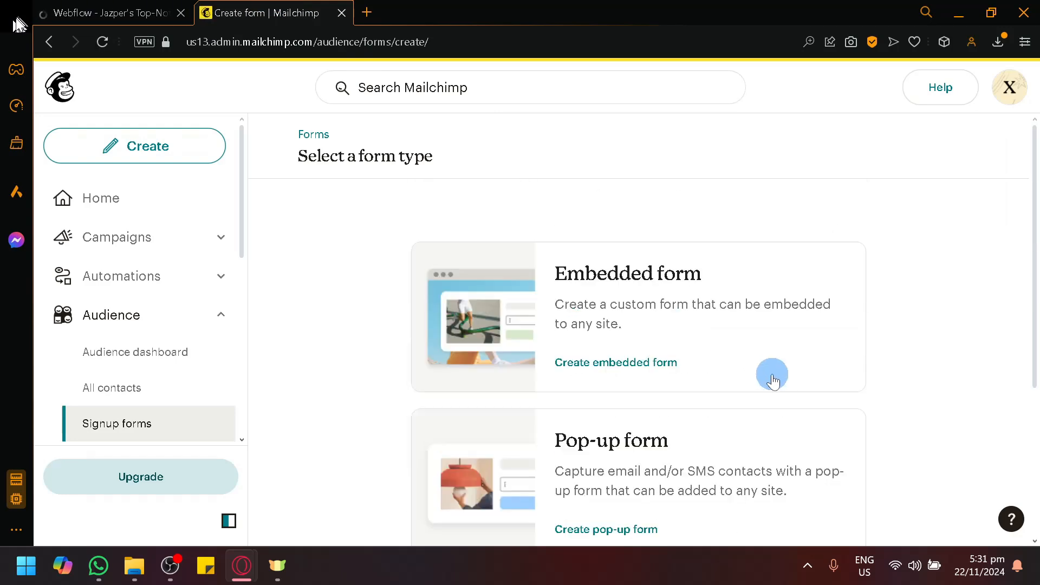
{"action": "scroll", "coordinate": [773, 378], "scroll_direction": "down", "scroll_amount": 4}
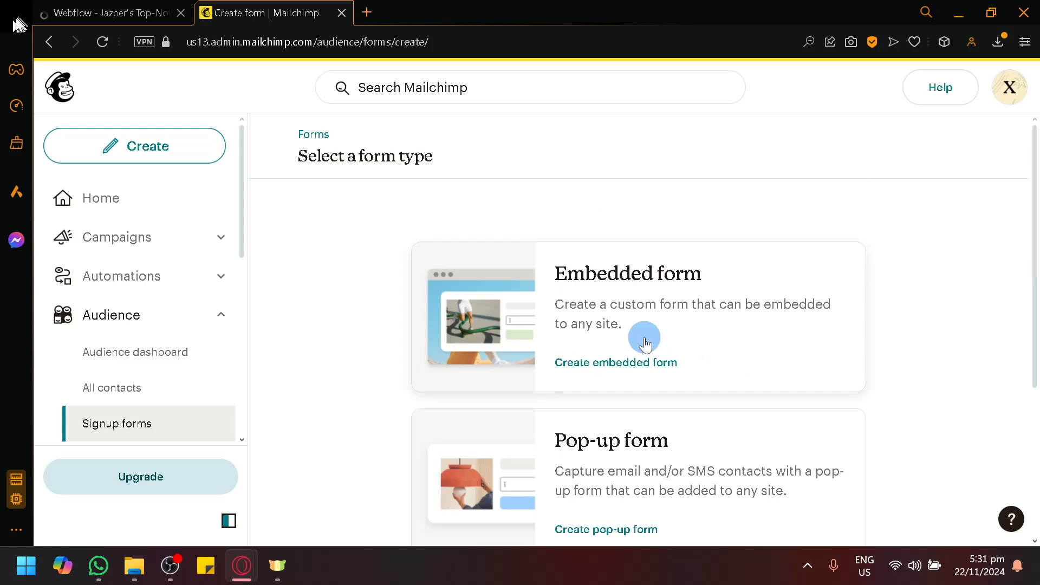
{"action": "left_click", "coordinate": [599, 292]}
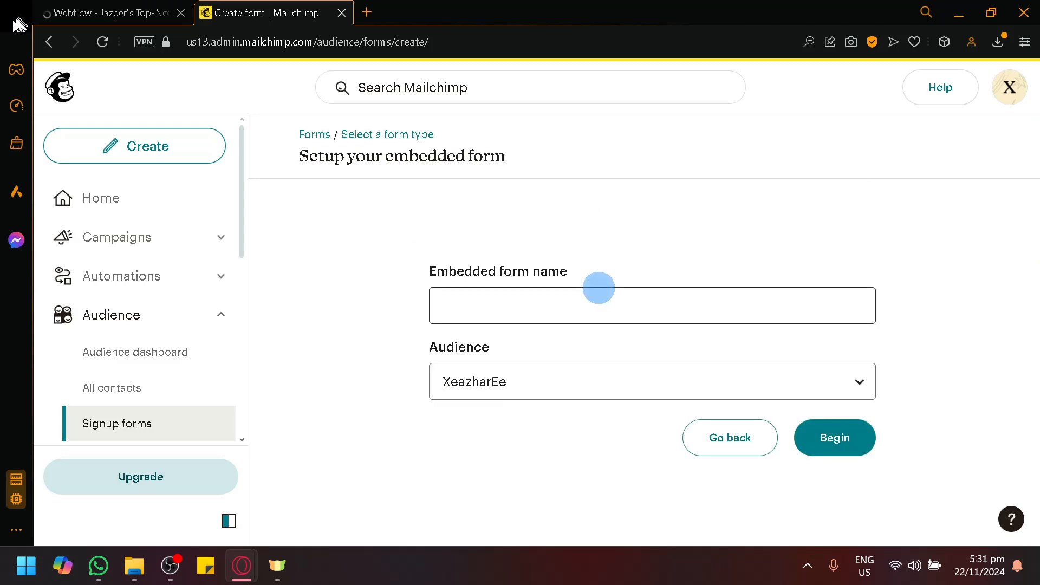
{"action": "left_click", "coordinate": [621, 302]}
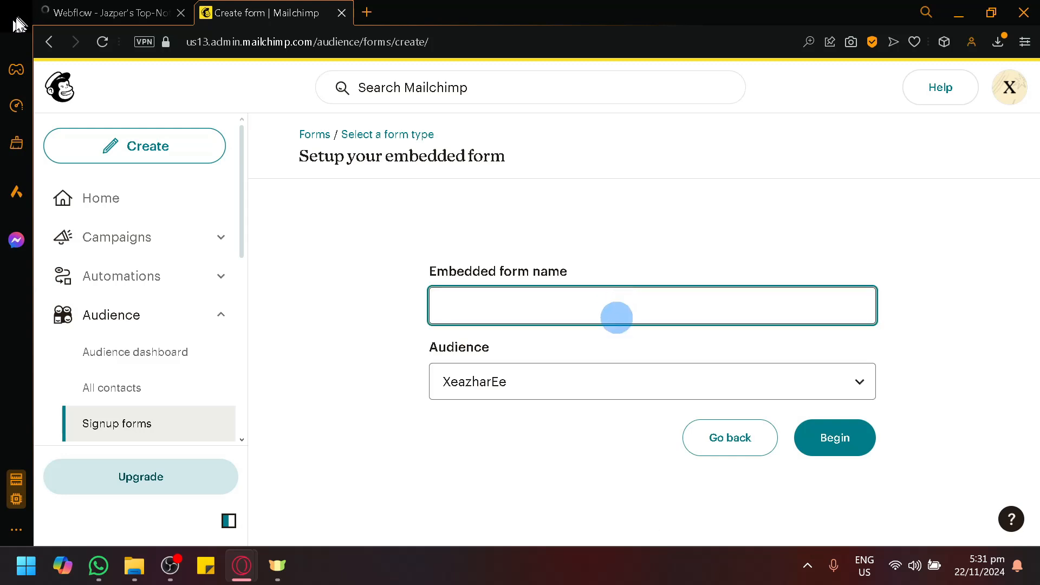
{"action": "type", "text": "test"}
{"action": "left_click", "coordinate": [857, 453]}
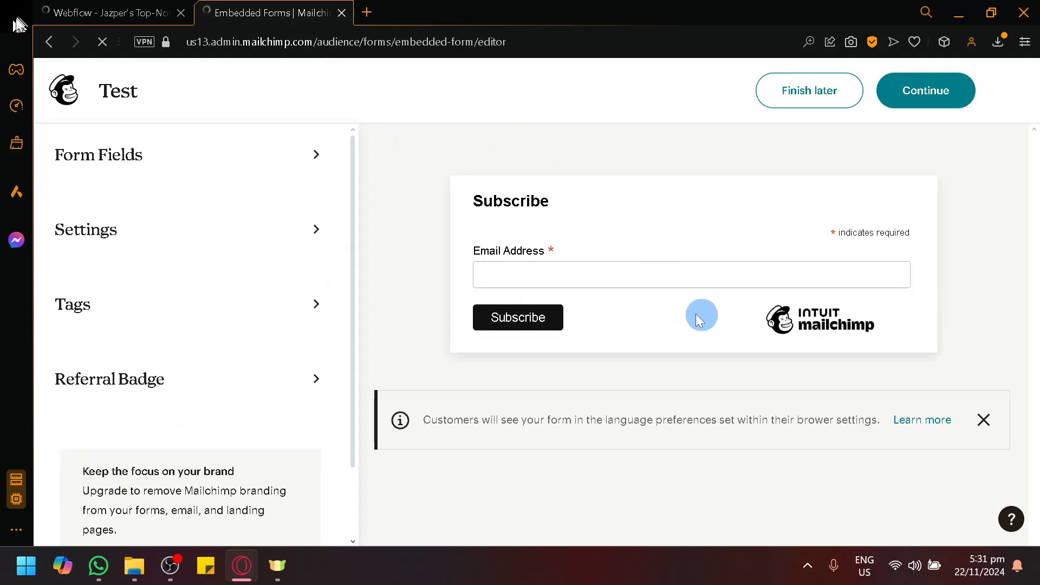
Continue from the form editor without changing fields and review the embedded form code from start to end.
{"action": "left_click", "coordinate": [909, 106]}
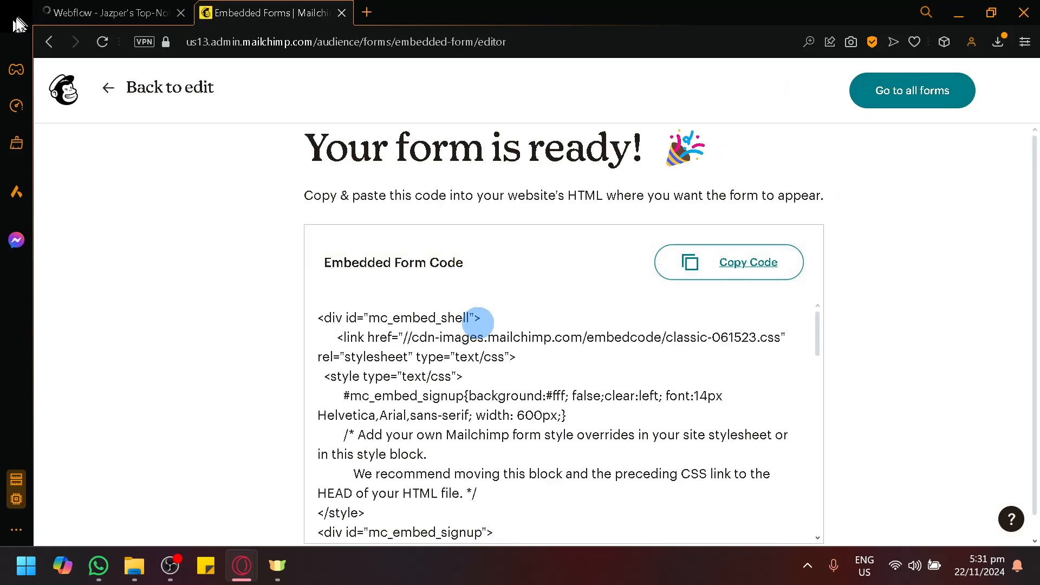
{"action": "scroll", "coordinate": [969, 342], "scroll_direction": "down", "scroll_amount": 1}
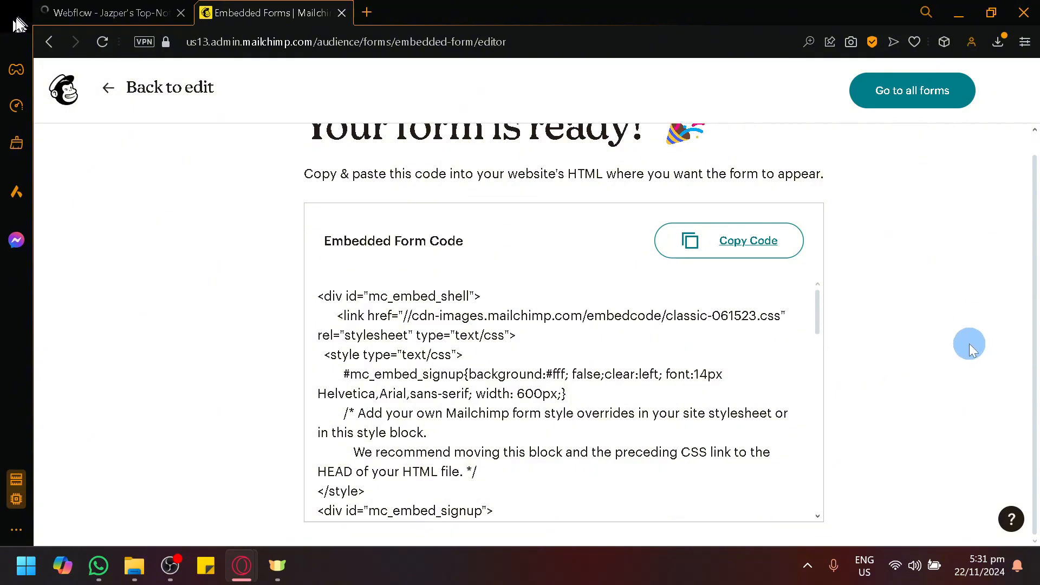
{"action": "scroll", "coordinate": [759, 328], "scroll_direction": "down", "scroll_amount": 5}
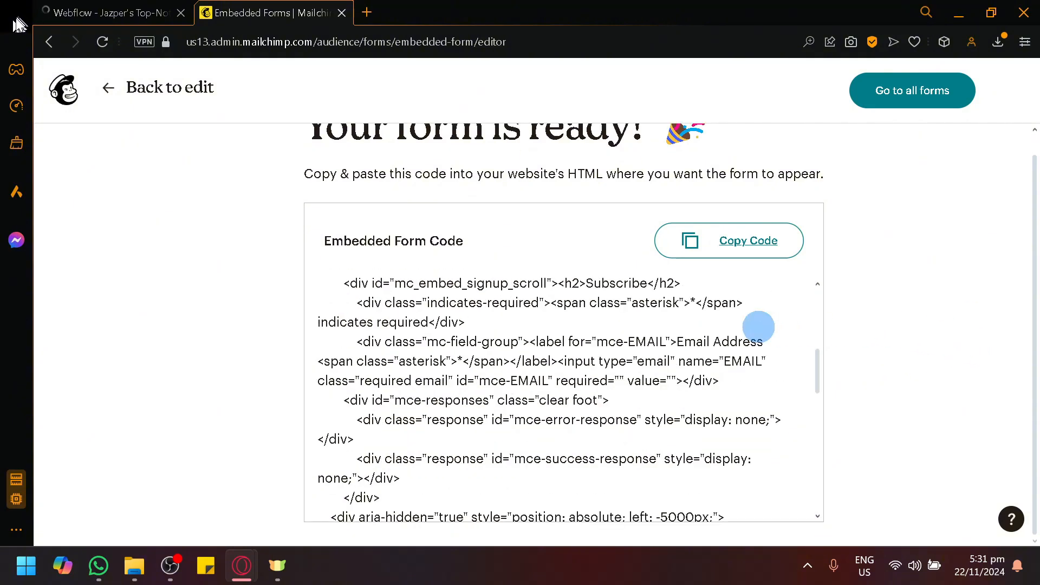
{"action": "scroll", "coordinate": [759, 327], "scroll_direction": "down", "scroll_amount": 10}
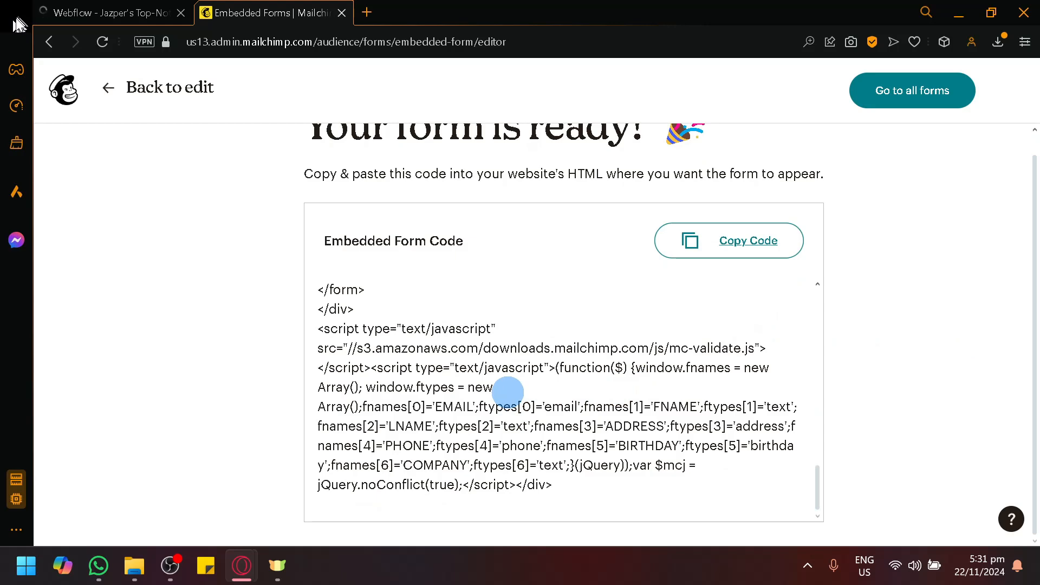
{"action": "scroll", "coordinate": [406, 349], "scroll_direction": "up", "scroll_amount": 15}
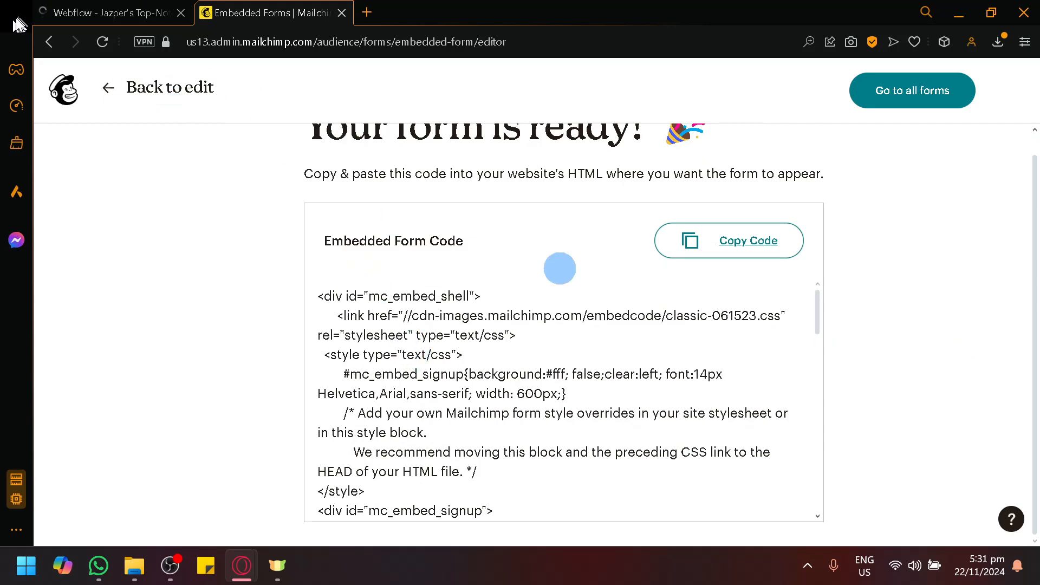
{"action": "scroll", "coordinate": [560, 268], "scroll_direction": "up", "scroll_amount": 1}
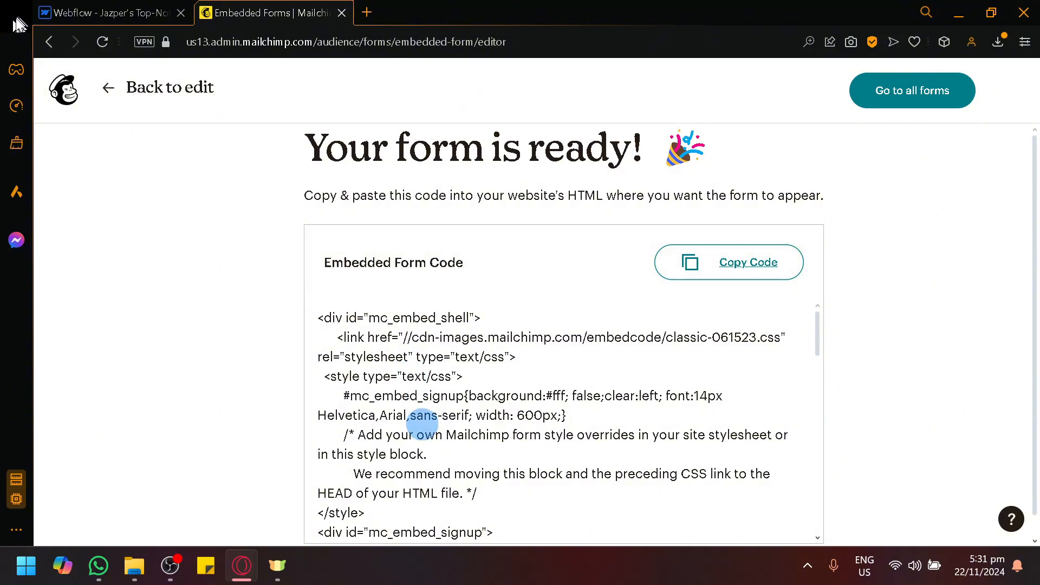
Copy only the form action URL, without its quotation marks, from the embedded form code.
{"action": "scroll", "coordinate": [441, 438], "scroll_direction": "down", "scroll_amount": 3}
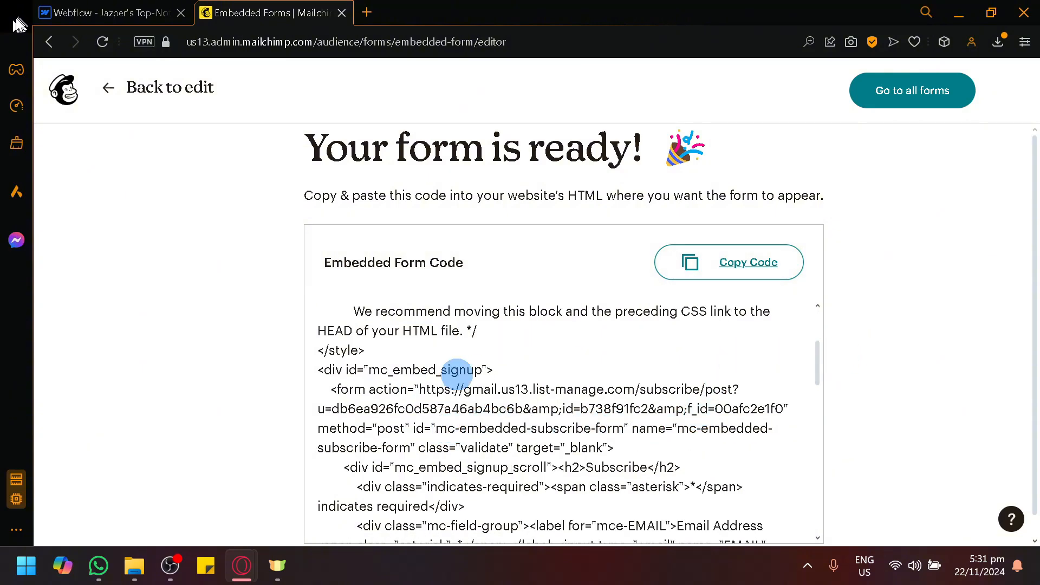
{"action": "left_click_drag", "start_coordinate": [340, 389], "coordinate": [307, 375]}
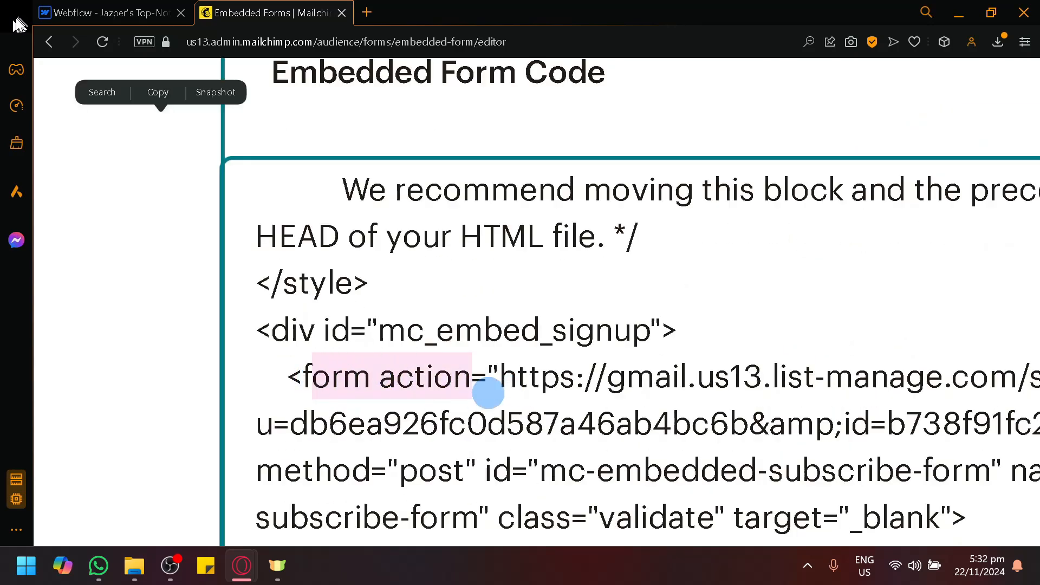
{"action": "scroll", "coordinate": [488, 390], "scroll_direction": "down", "scroll_amount": 3}
{"action": "scroll", "coordinate": [487, 390], "scroll_direction": "down", "scroll_amount": 1}
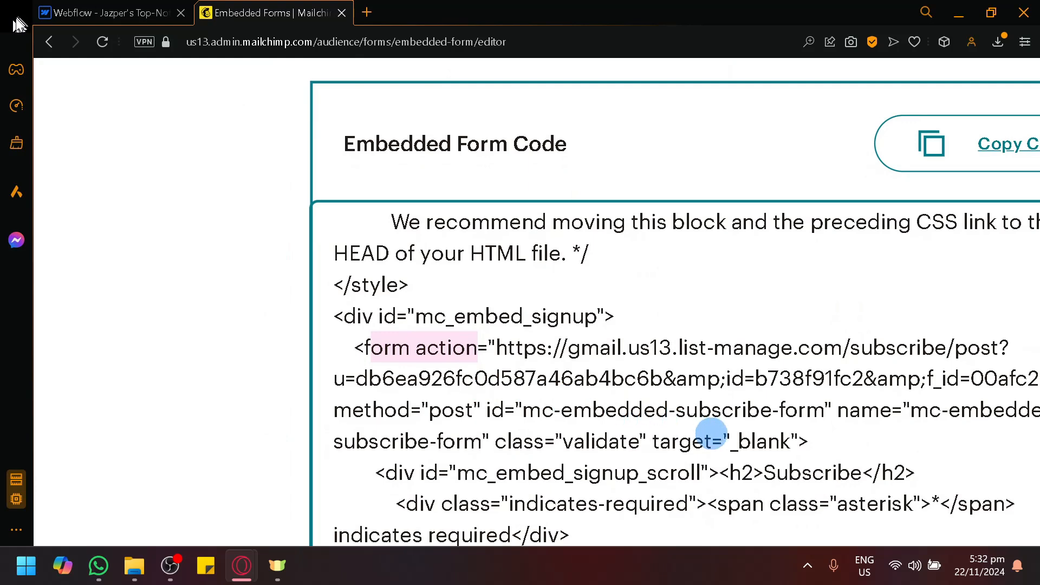
{"action": "scroll", "coordinate": [668, 434], "scroll_direction": "right", "scroll_amount": 3}
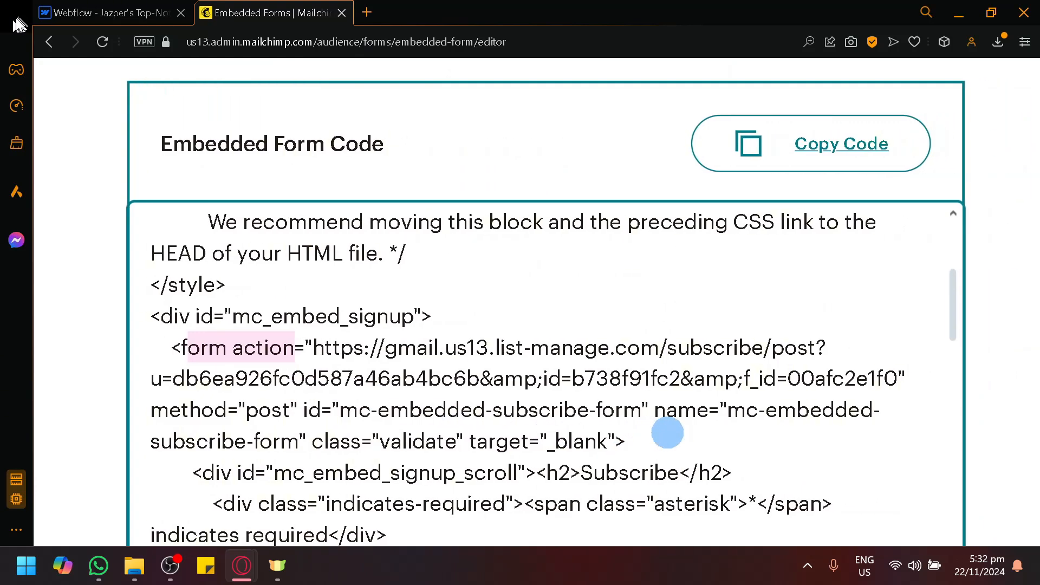
{"action": "left_click", "coordinate": [352, 342]}
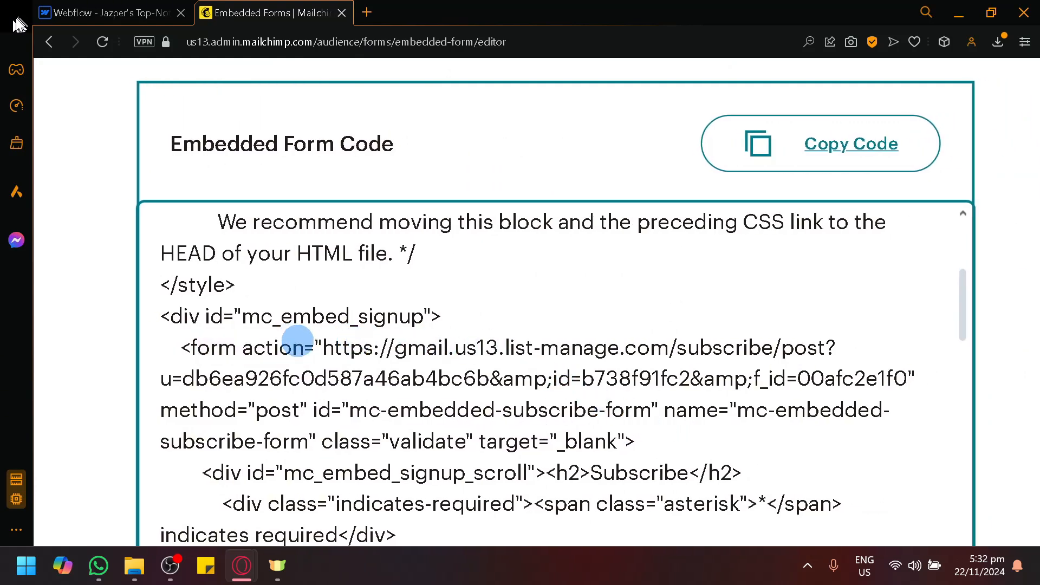
{"action": "left_click_drag", "start_coordinate": [323, 348], "coordinate": [912, 373]}
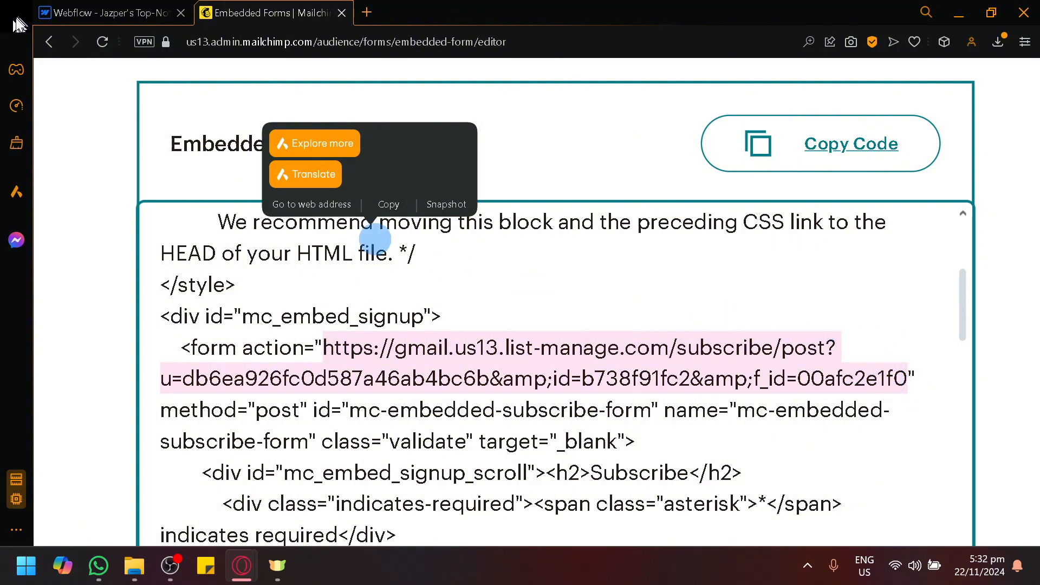
{"action": "left_click", "coordinate": [382, 205]}
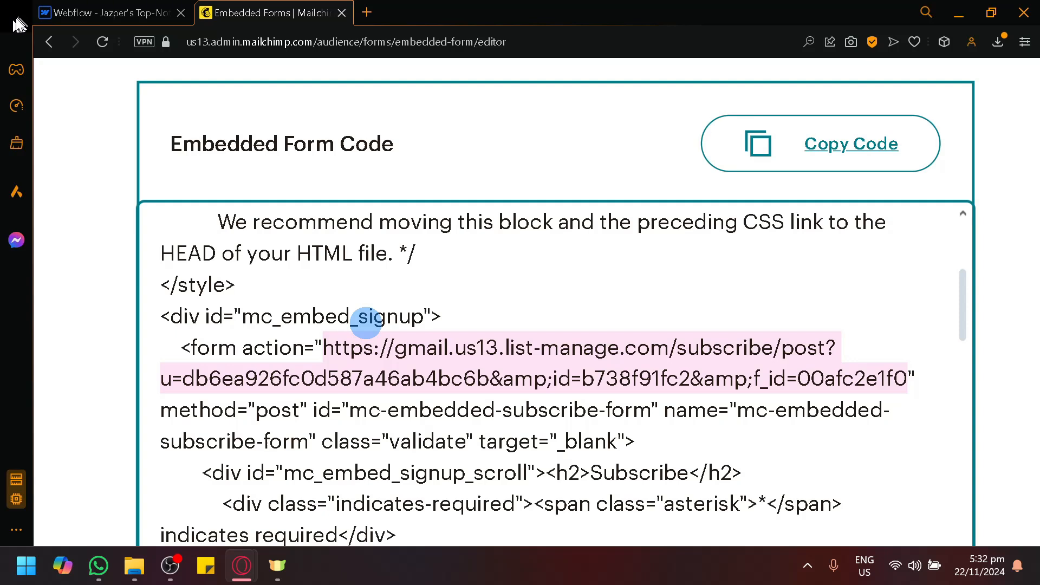
Switch to the Webflow Designer and add a Text Block to the form between the email field and the Example Text field.
{"action": "left_click", "coordinate": [86, 7]}
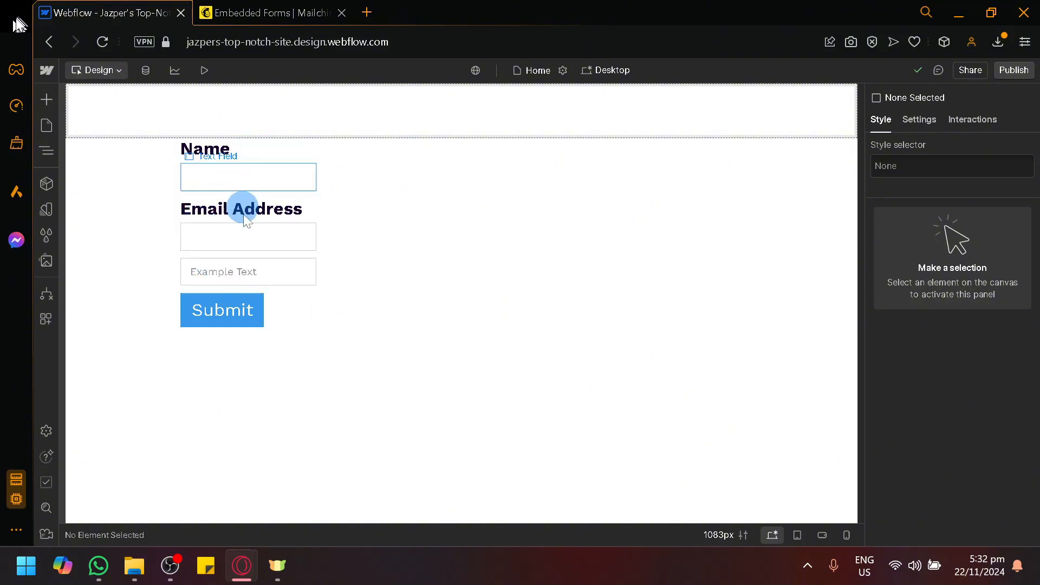
{"action": "left_click", "coordinate": [48, 100]}
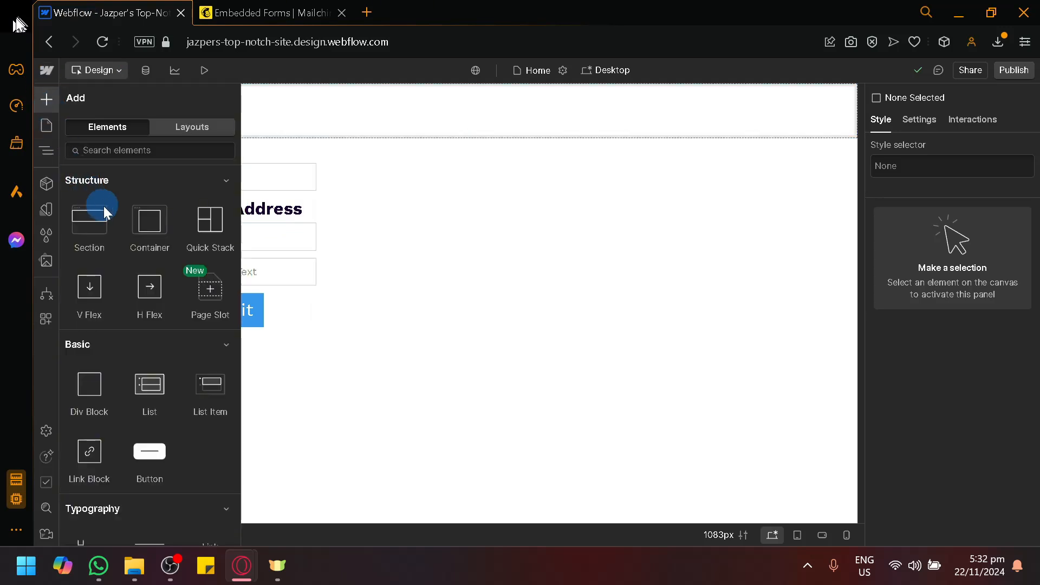
{"action": "scroll", "coordinate": [122, 401], "scroll_direction": "down", "scroll_amount": 3}
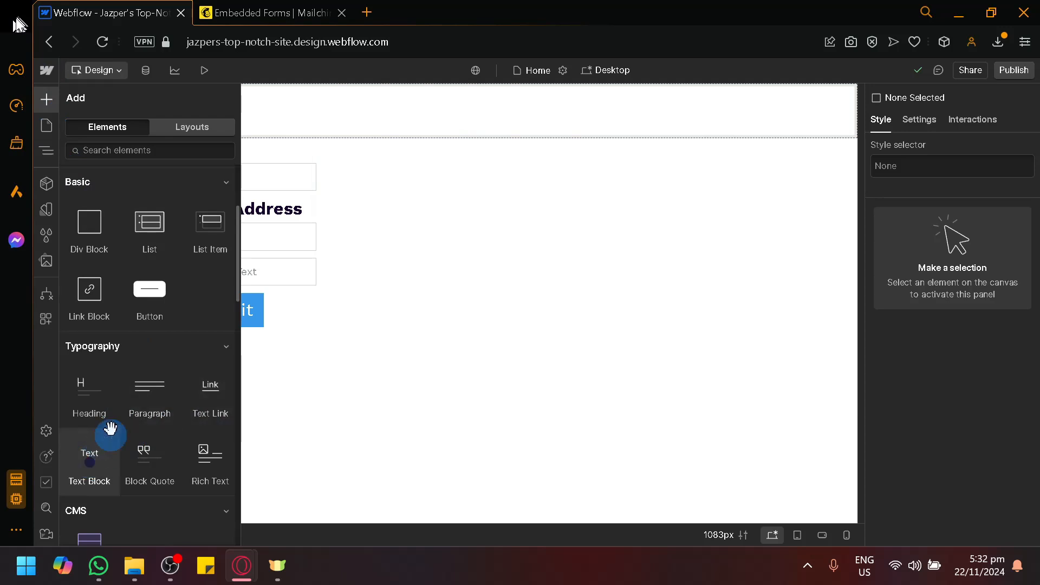
{"action": "left_click_drag", "start_coordinate": [110, 429], "coordinate": [216, 262]}
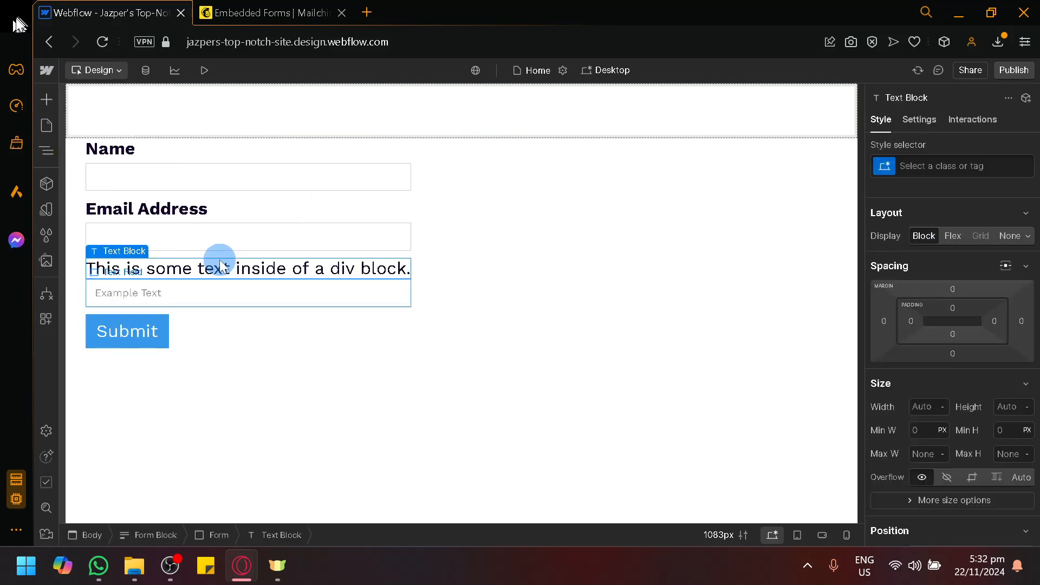
Replace the placeholder text of the new Text Block with "Last Name".
{"action": "double_click", "coordinate": [247, 271]}
{"action": "triple_click", "coordinate": [245, 269]}
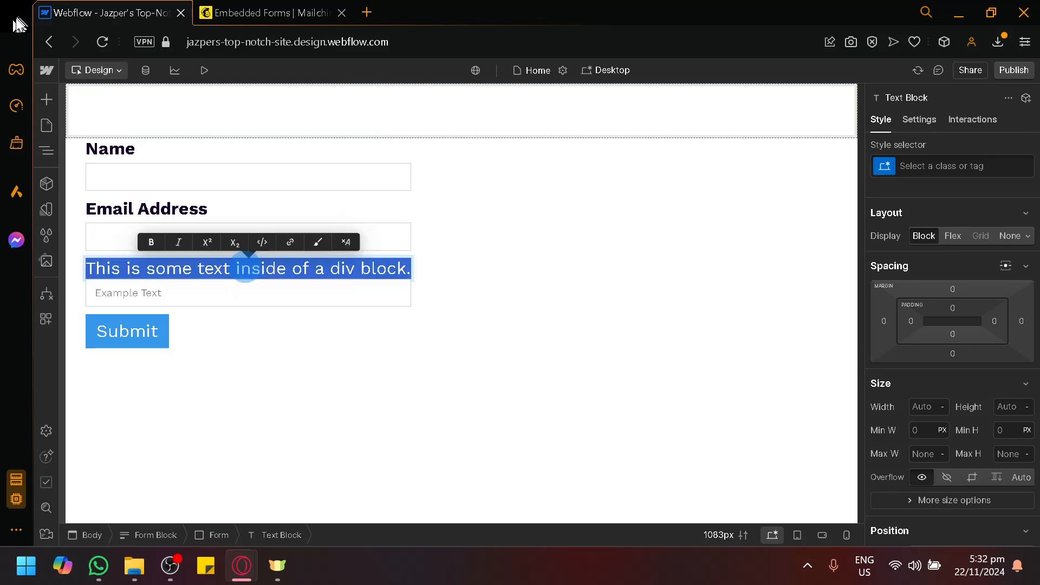
{"action": "type", "text": "L"}
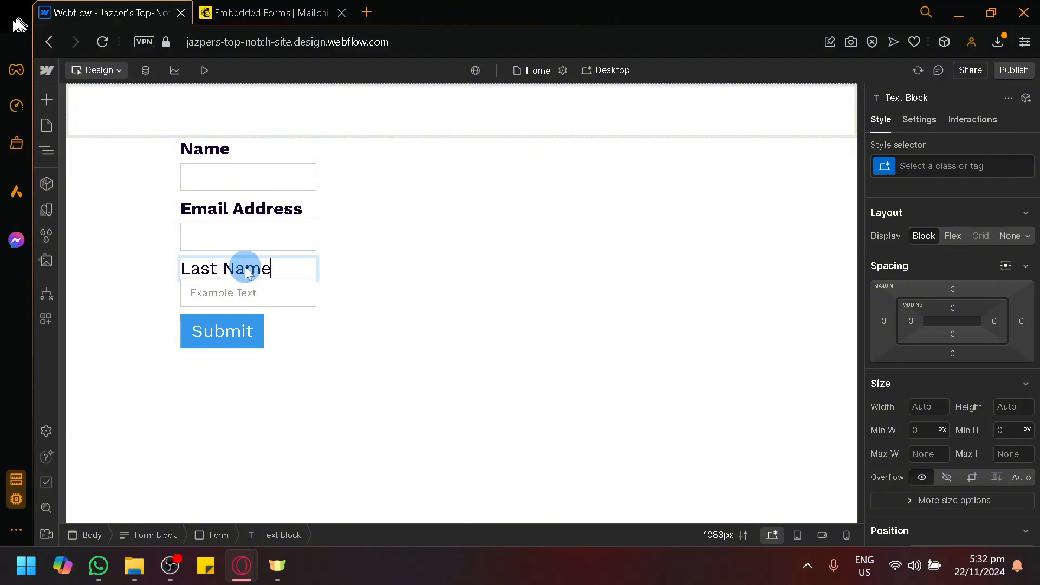
{"action": "type", "text": "ast Name"}
{"action": "key", "text": "Escape"}
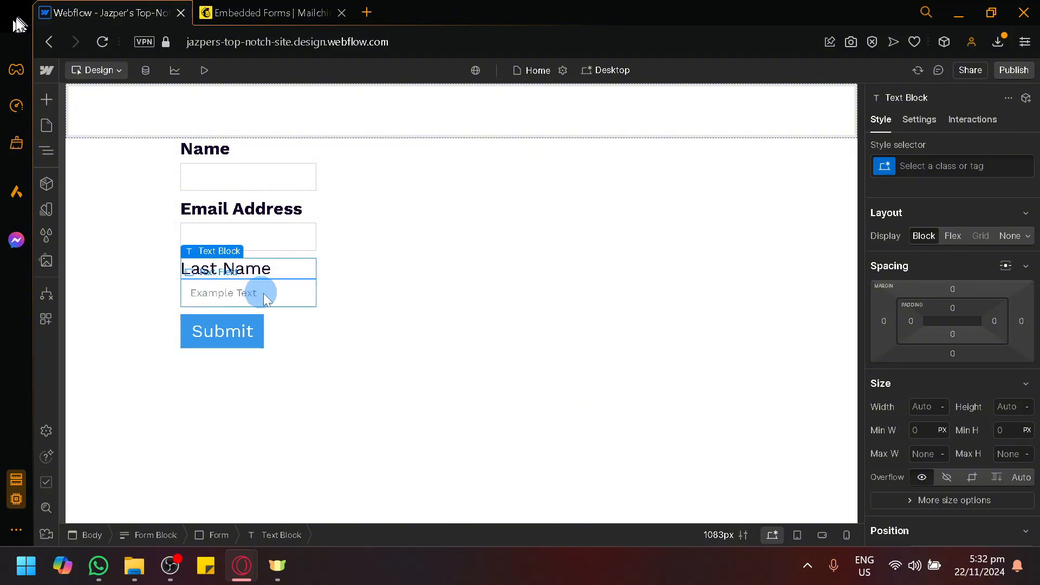
Move the Example Text field and the "Last Name" text block above the Email Address label, with the text block over its field.
{"action": "left_click_drag", "start_coordinate": [266, 298], "coordinate": [280, 251]}
{"action": "left_click", "coordinate": [291, 215]}
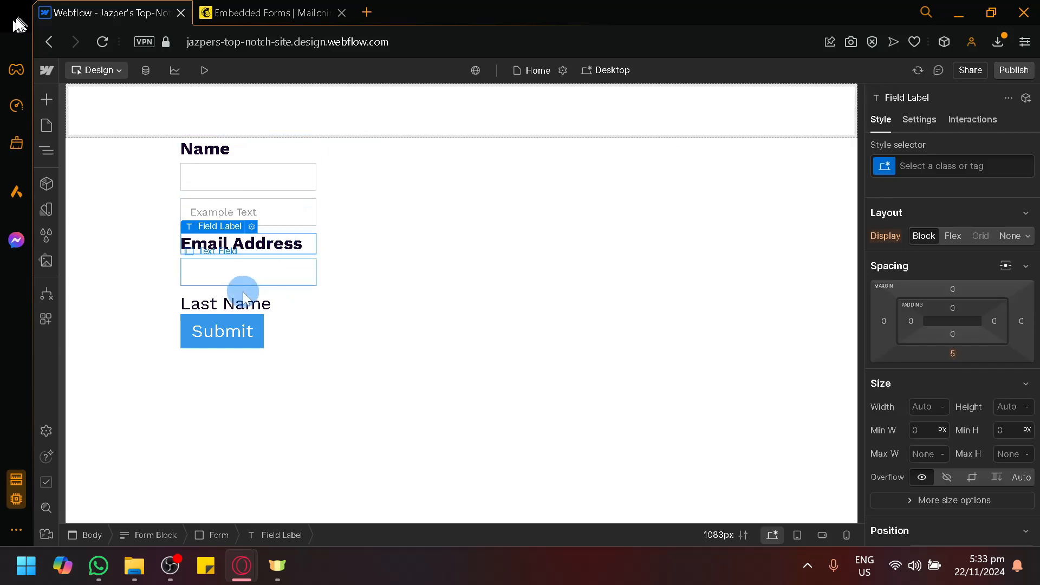
{"action": "left_click_drag", "start_coordinate": [259, 301], "coordinate": [248, 198]}
{"action": "left_click", "coordinate": [237, 251]}
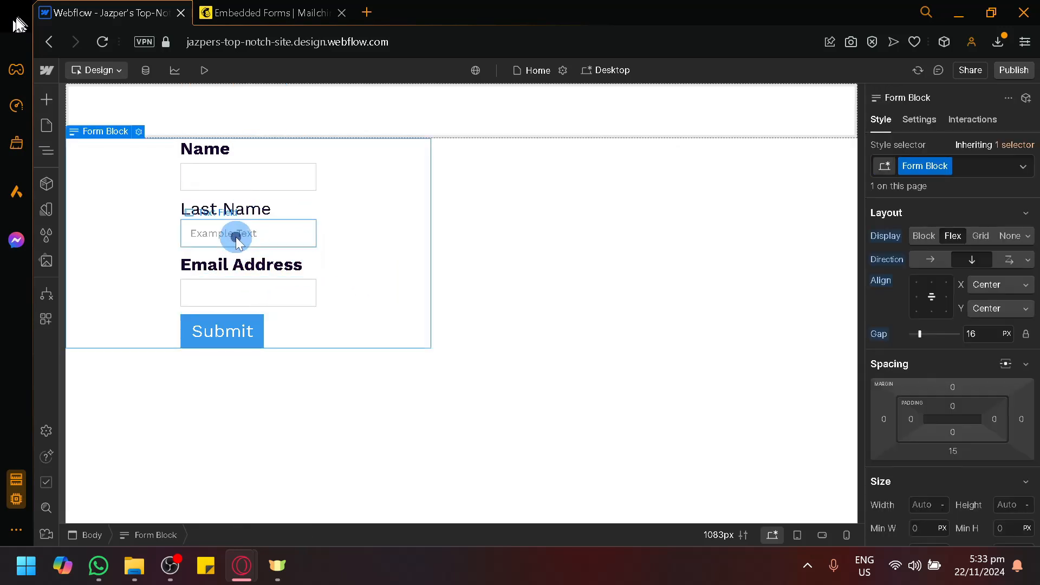
Clear the "Example Text" placeholder from the text field under Last Name and close its settings.
{"action": "double_click", "coordinate": [236, 236]}
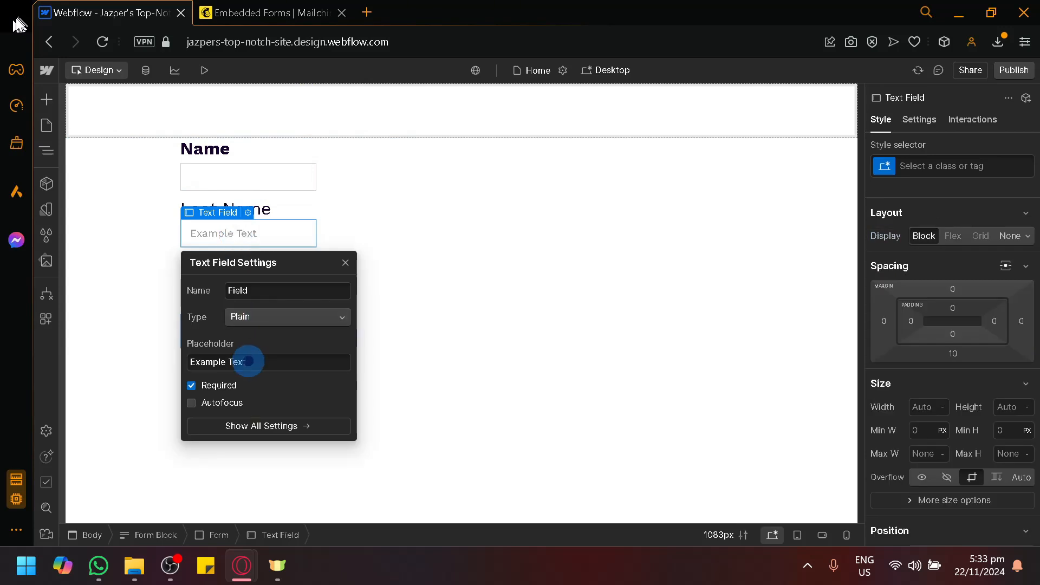
{"action": "triple_click", "coordinate": [244, 362]}
{"action": "key", "text": "BackSpace"}
{"action": "left_click", "coordinate": [486, 336]}
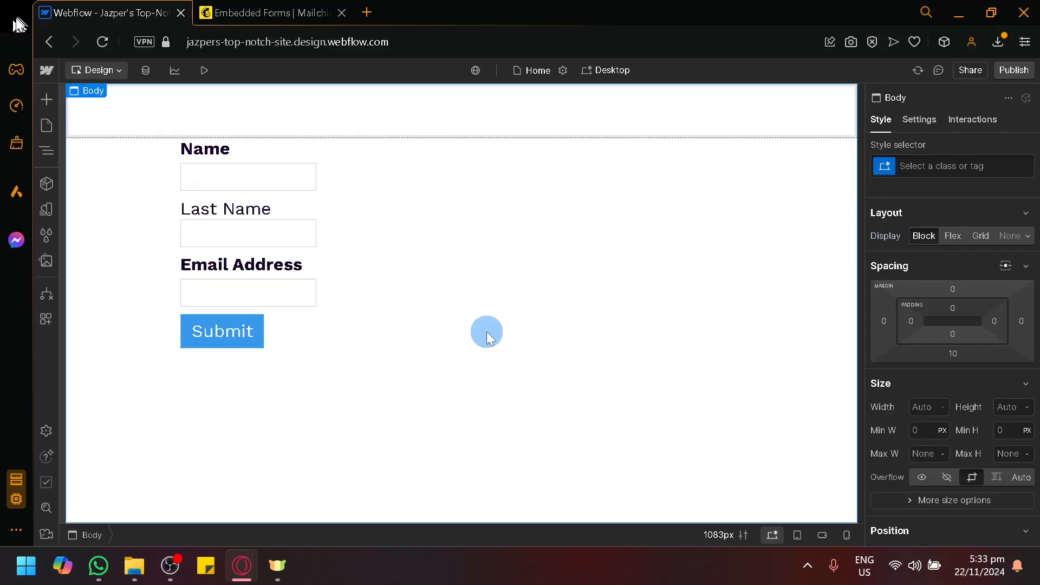
Open the settings of the text field under Name and paste the copied Mailchimp form action URL as the form's Action.
{"action": "left_click", "coordinate": [265, 188]}
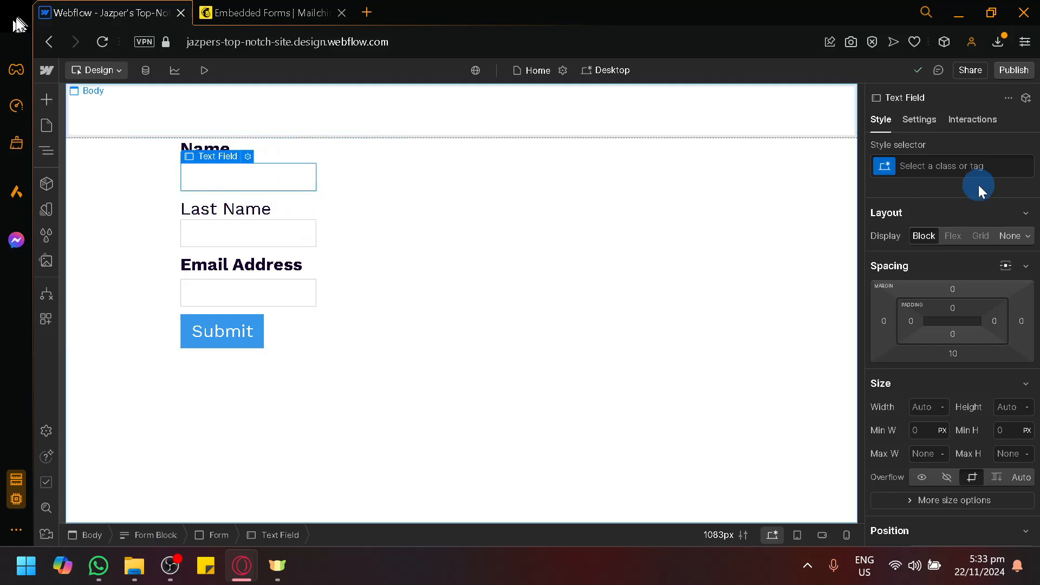
{"action": "left_click", "coordinate": [922, 117]}
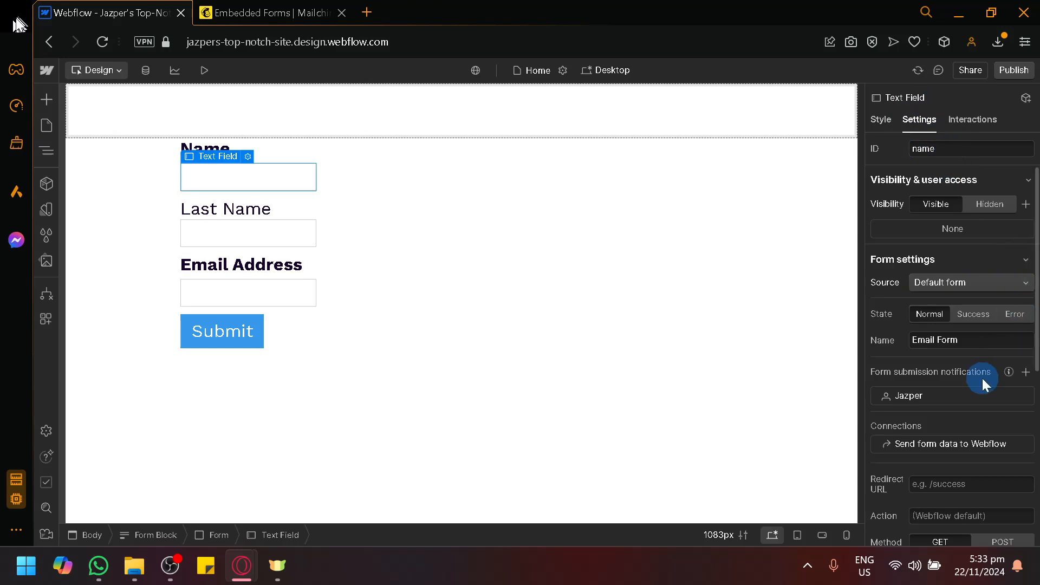
{"action": "scroll", "coordinate": [983, 378], "scroll_direction": "down", "scroll_amount": 3}
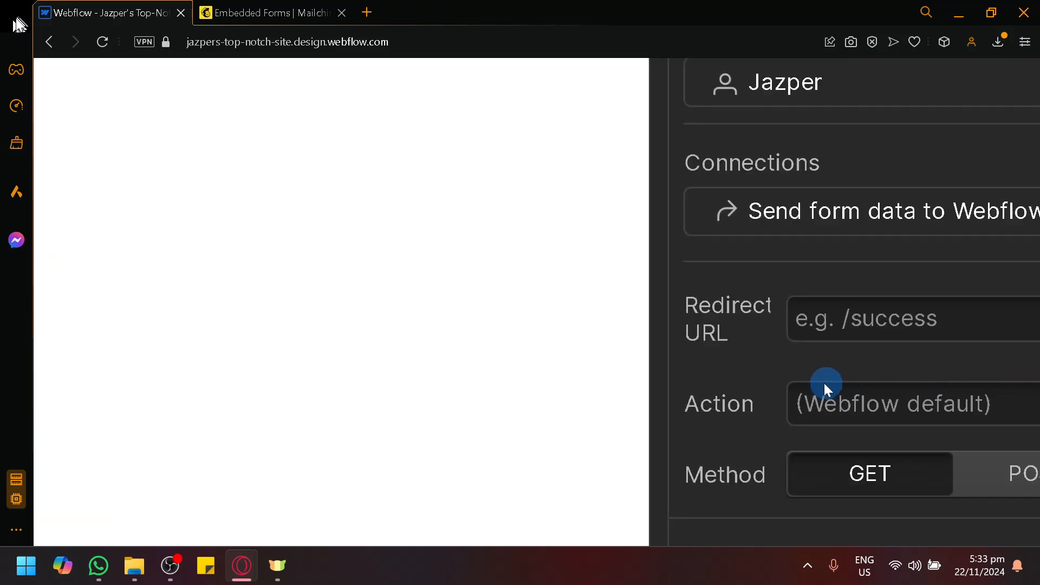
{"action": "scroll", "coordinate": [813, 411], "scroll_direction": "up", "scroll_amount": 3}
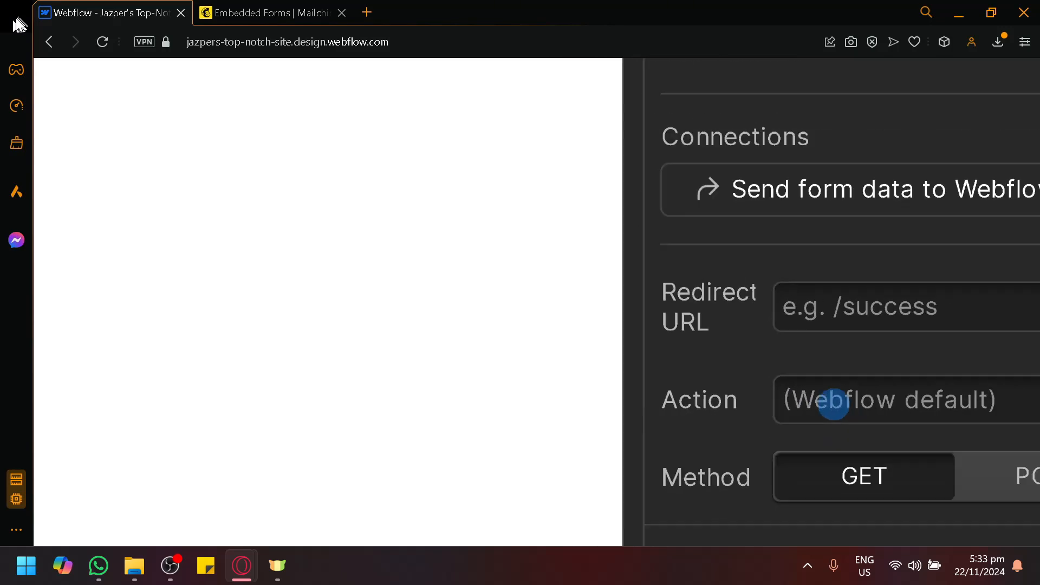
{"action": "left_click", "coordinate": [966, 388]}
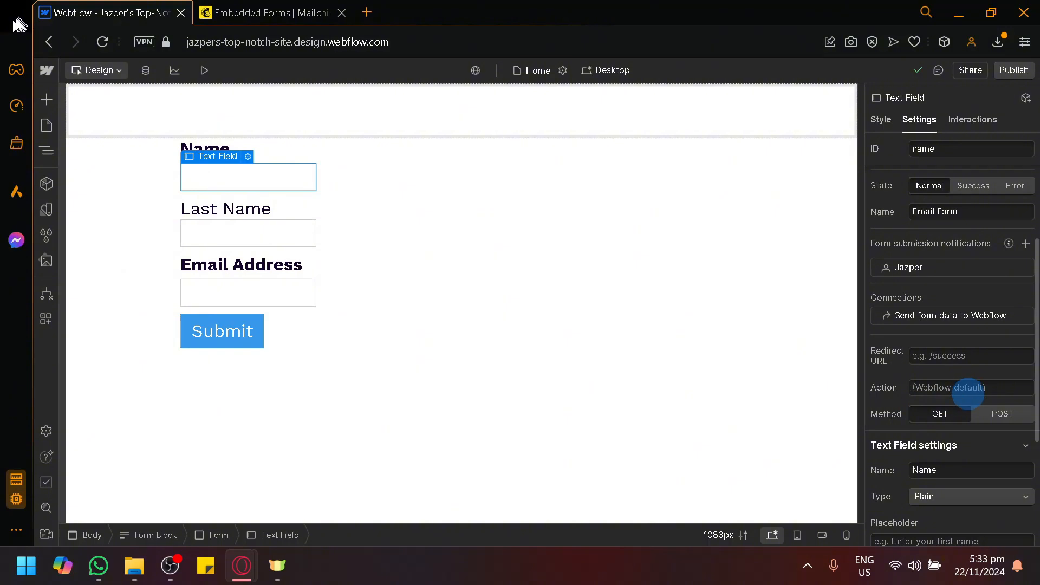
{"action": "left_click", "coordinate": [331, 13]}
{"action": "left_click", "coordinate": [102, 12]}
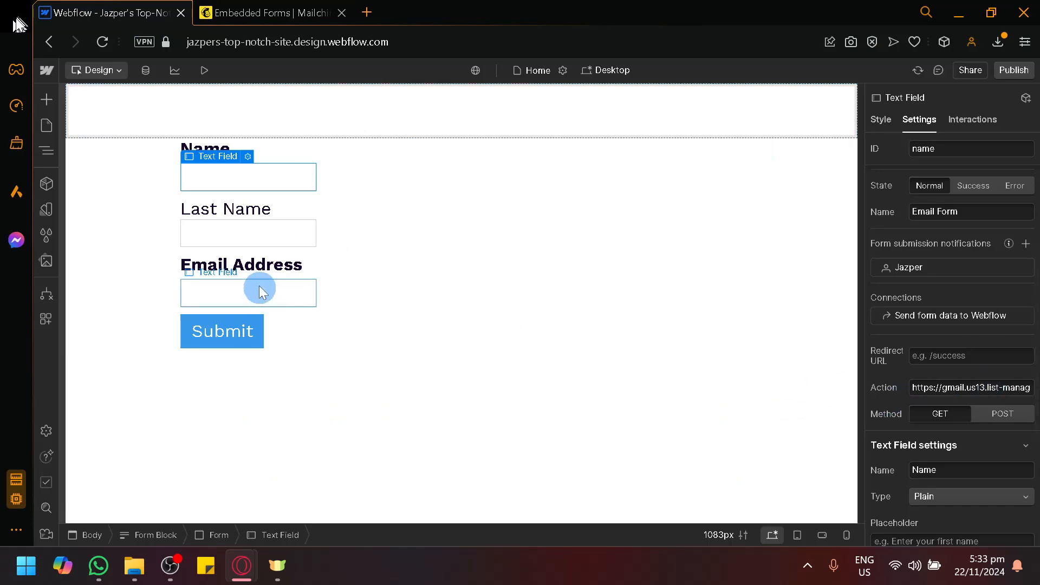
Check the form Action URL through its end in the settings of the Last Name and Name text fields.
{"action": "left_click", "coordinate": [237, 232]}
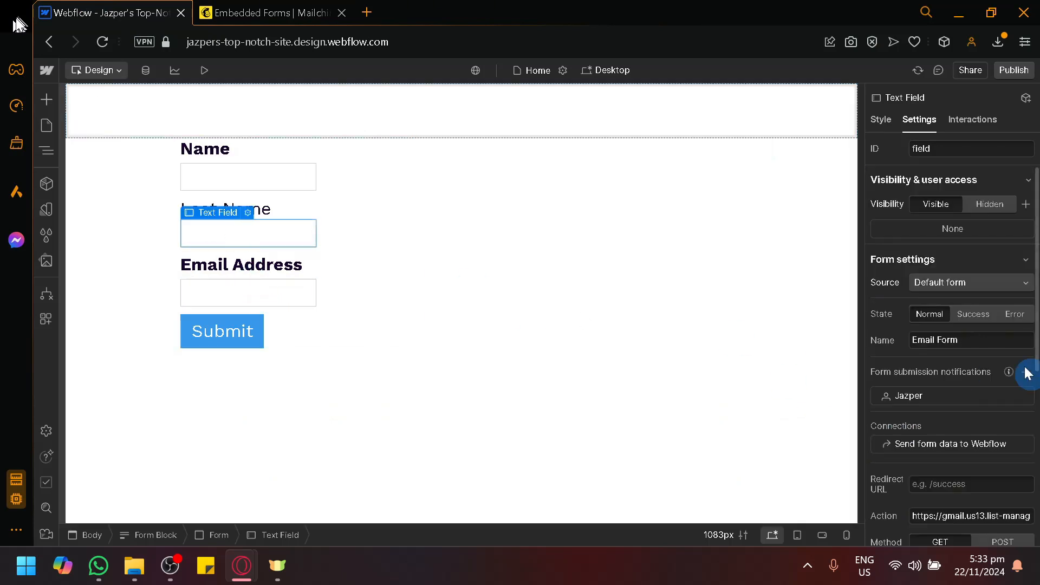
{"action": "scroll", "coordinate": [889, 480], "scroll_direction": "down", "scroll_amount": 3}
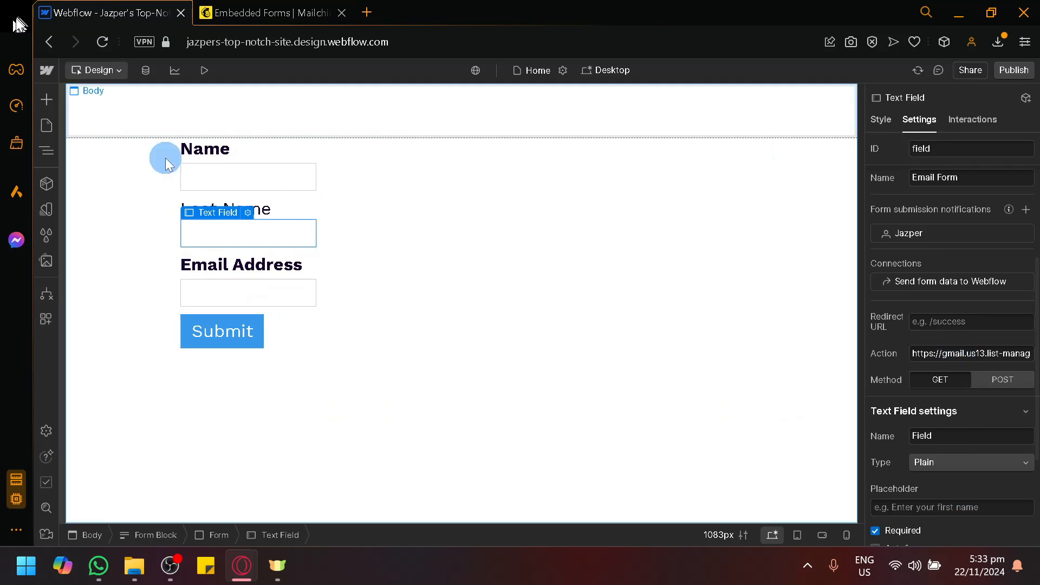
{"action": "left_click", "coordinate": [219, 180]}
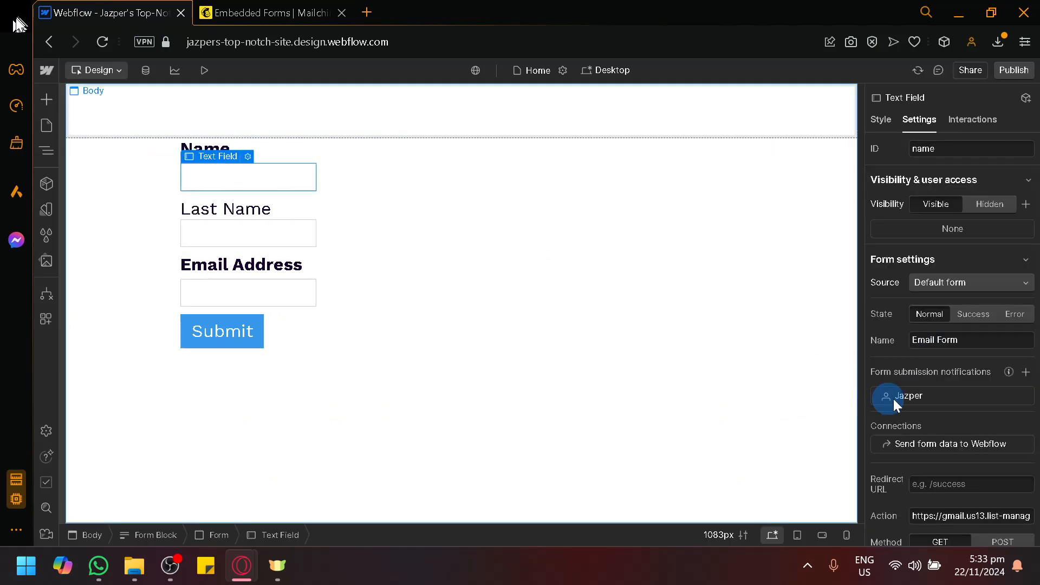
{"action": "scroll", "coordinate": [883, 395], "scroll_direction": "down", "scroll_amount": 3}
{"action": "left_click", "coordinate": [935, 382]}
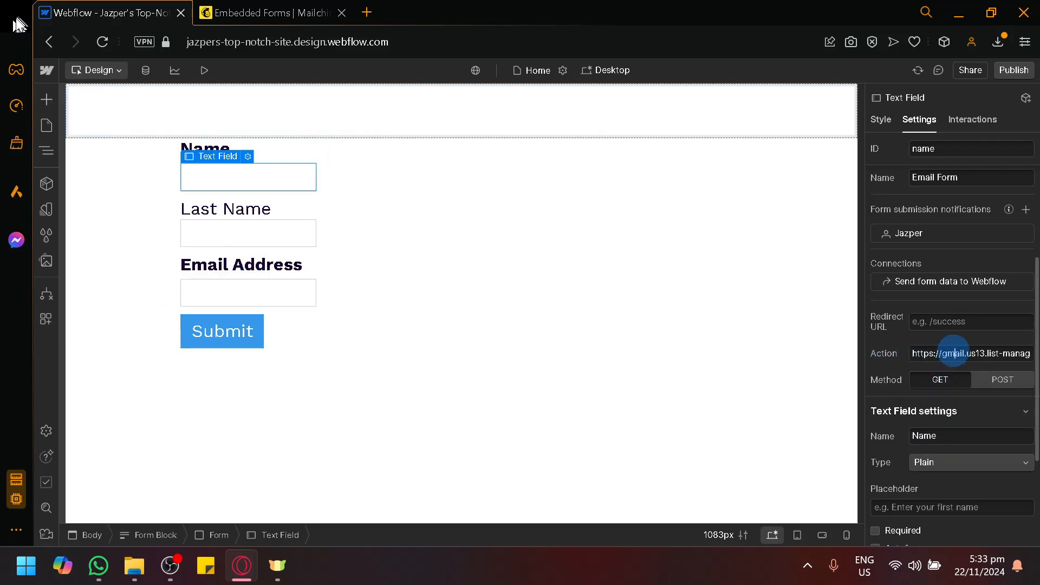
{"action": "left_click", "coordinate": [952, 352]}
{"action": "key", "text": "End"}
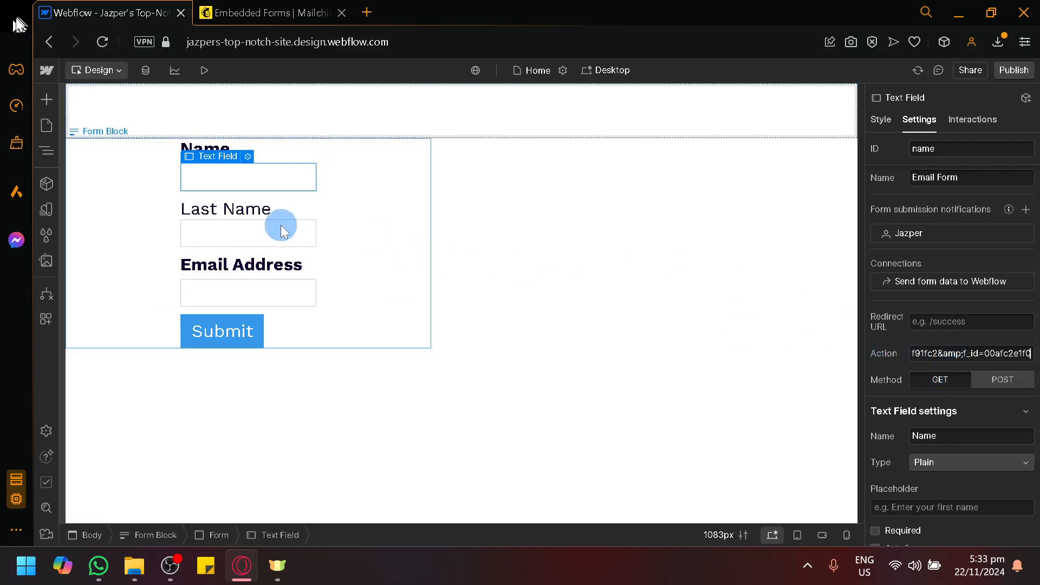
{"action": "key", "text": "Return"}
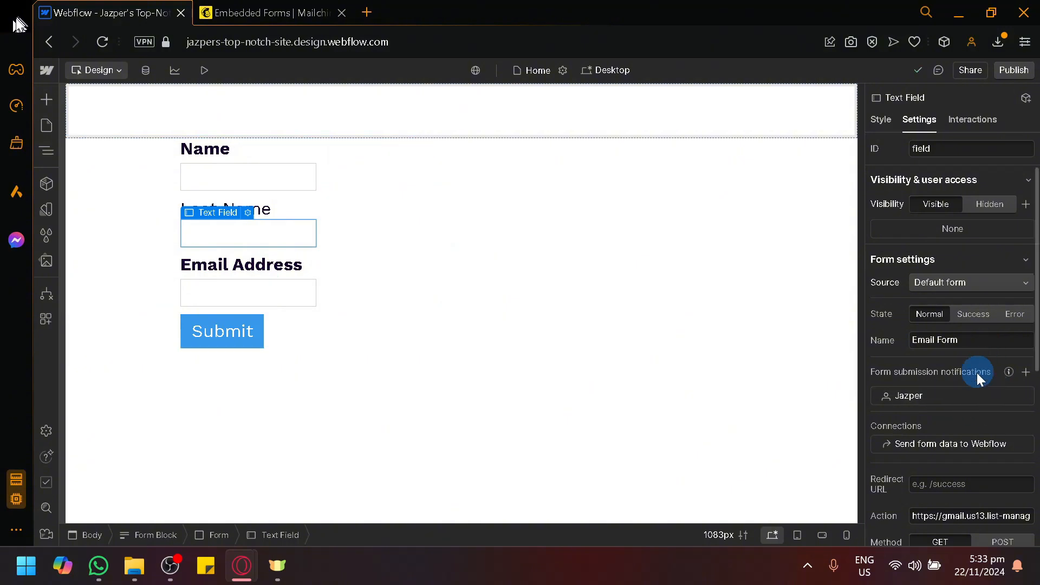
{"action": "left_click", "coordinate": [965, 515]}
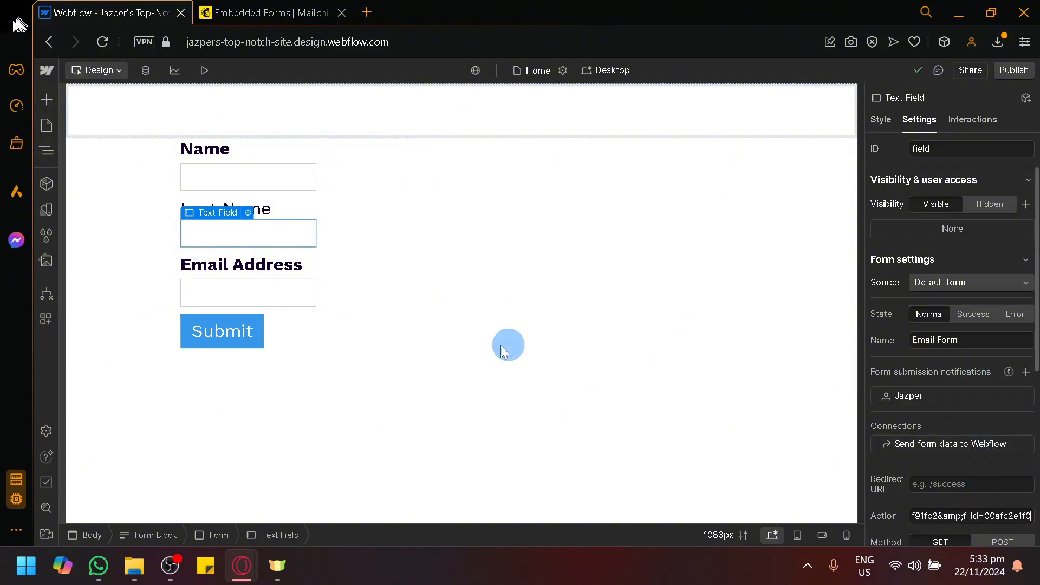
Paste the copied form action URL over the Action value in the settings of the Email Address text field.
{"action": "left_click", "coordinate": [317, 288]}
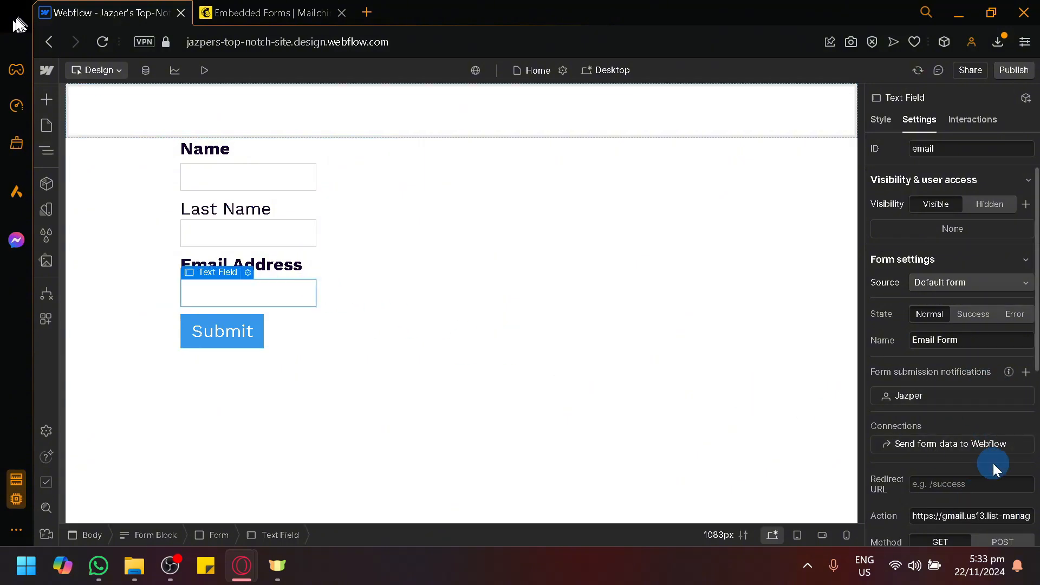
{"action": "scroll", "coordinate": [994, 464], "scroll_direction": "down", "scroll_amount": 3}
{"action": "left_click", "coordinate": [962, 356]}
{"action": "triple_click", "coordinate": [962, 356]}
{"action": "key", "text": "ctrl+v"}
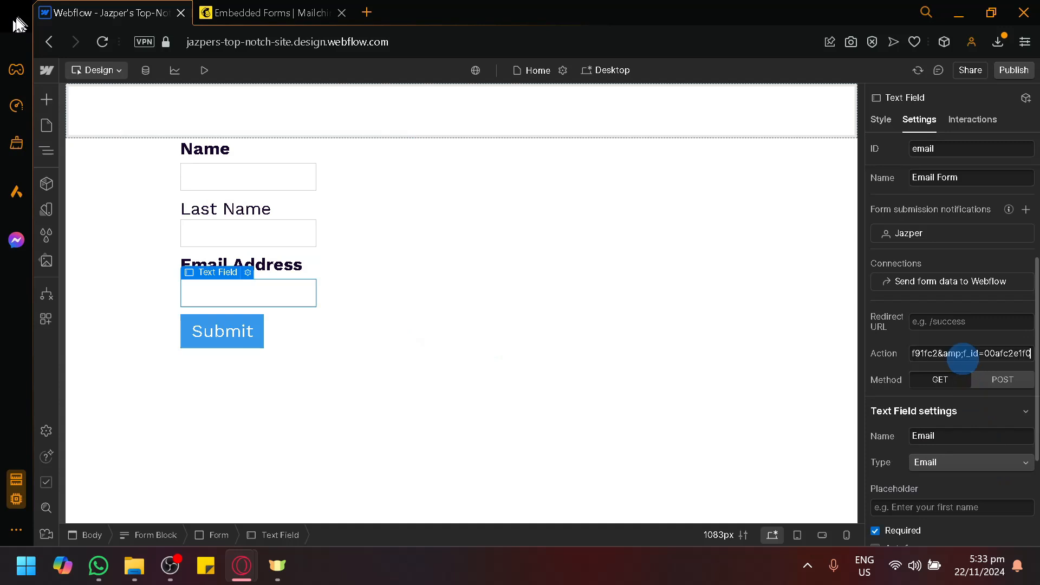
{"action": "left_click", "coordinate": [536, 295]}
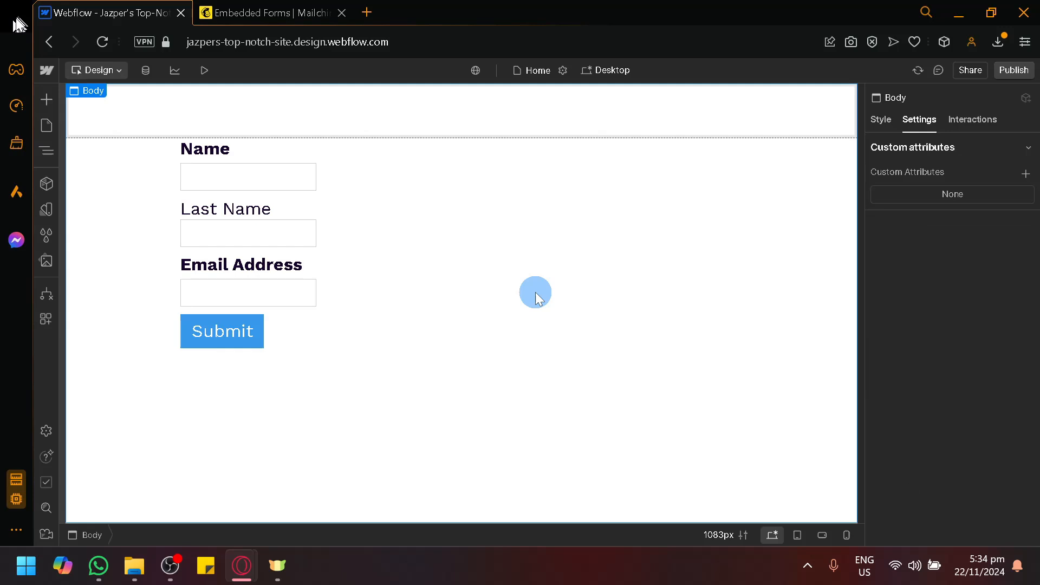
Switch to Mailchimp, reset the page zoom, and leave the embedded form editor with Finish later.
{"action": "left_click", "coordinate": [281, 12]}
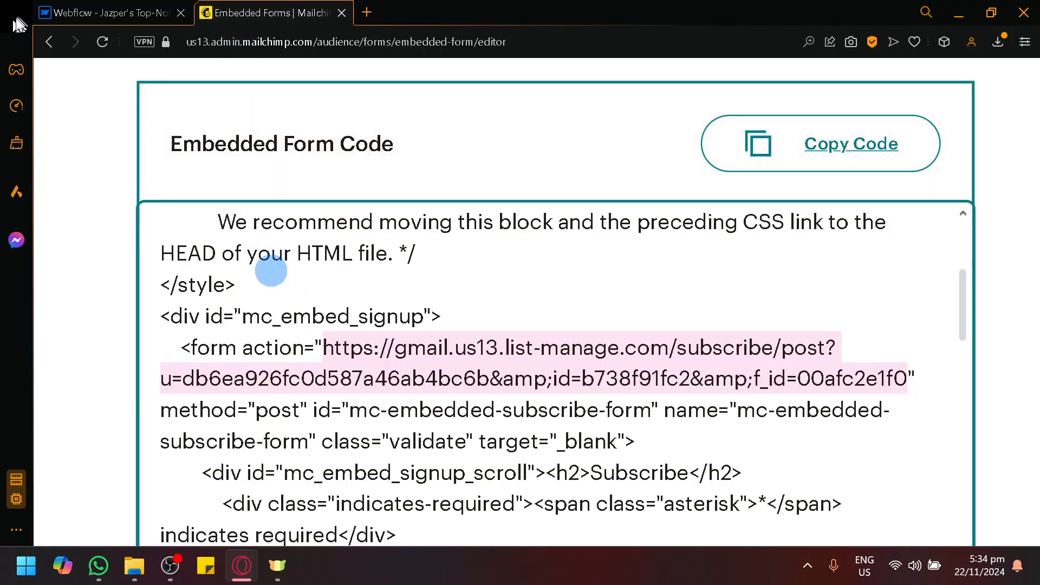
{"action": "key", "text": "ctrl+0"}
{"action": "left_click", "coordinate": [122, 101]}
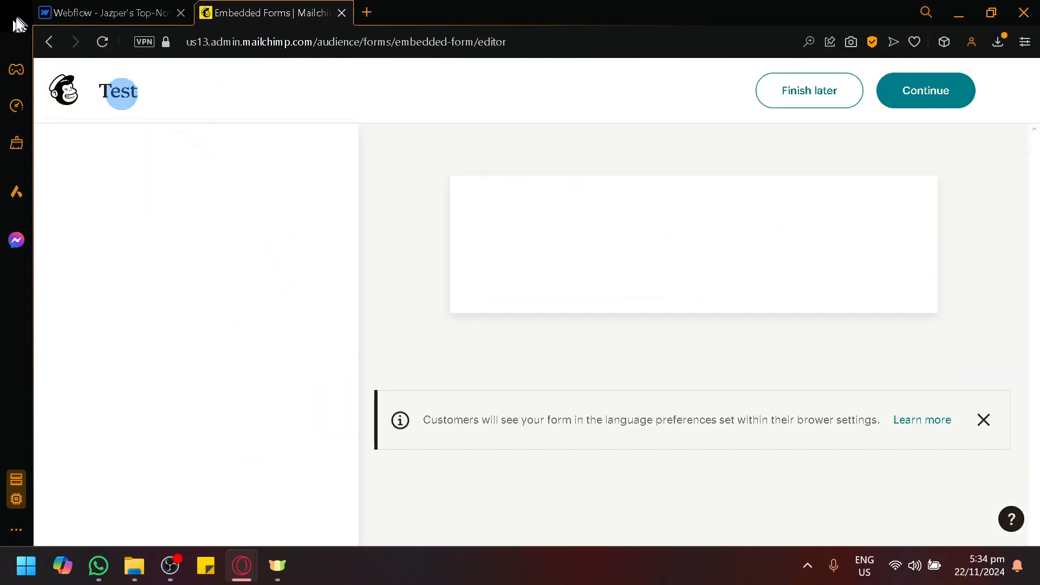
{"action": "left_click", "coordinate": [786, 103]}
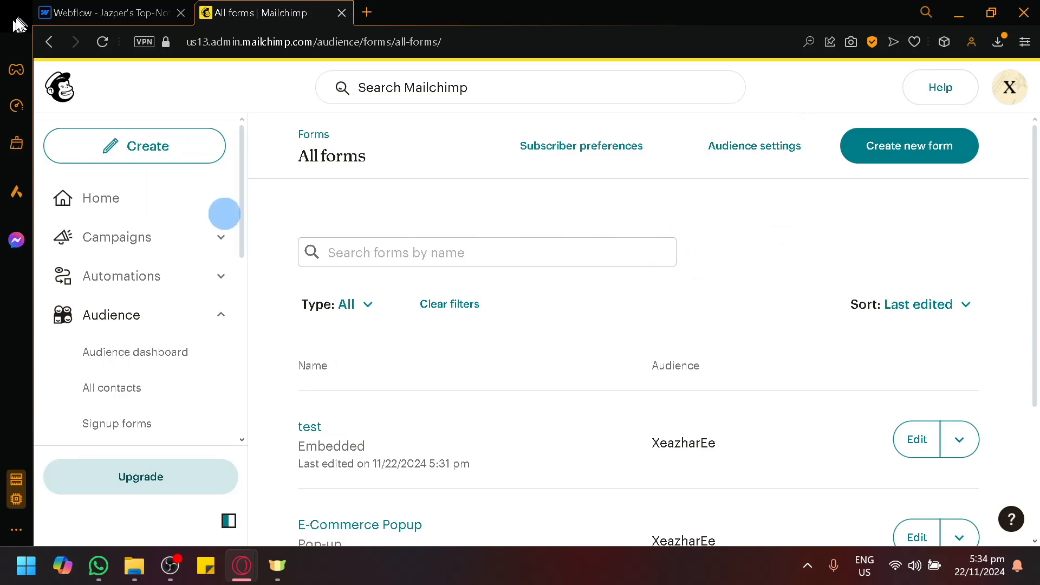
Go to the audience's Tags page and open its "Audience fields & *MERGE* tags" settings.
{"action": "scroll", "coordinate": [200, 341], "scroll_direction": "down", "scroll_amount": 3}
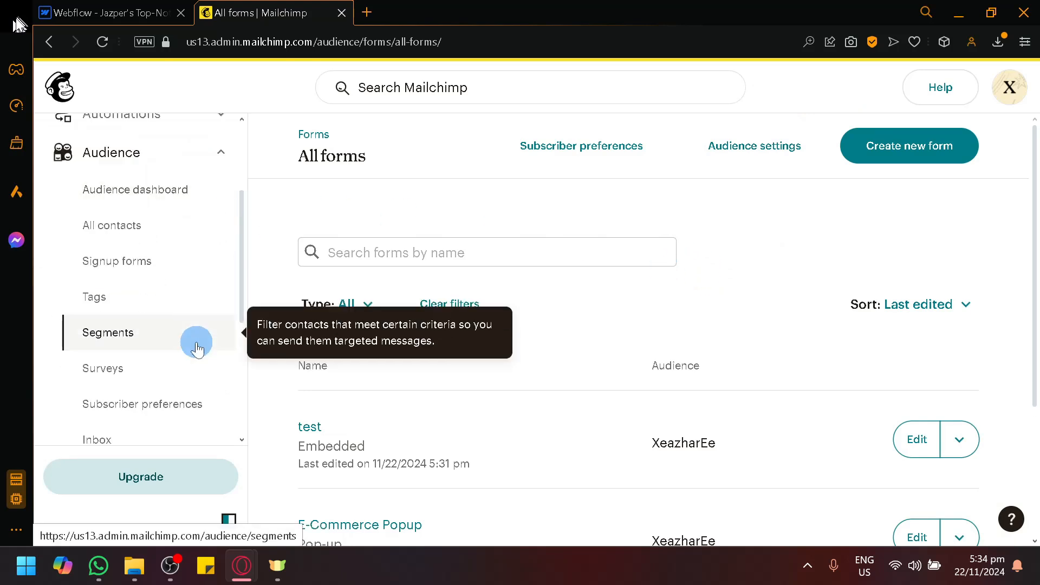
{"action": "left_click", "coordinate": [181, 299]}
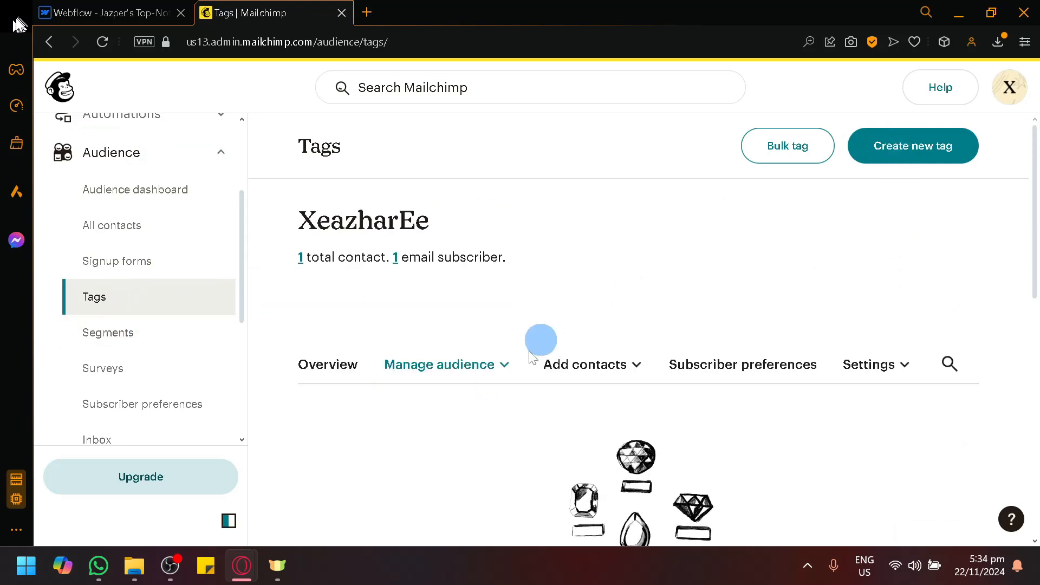
{"action": "left_click", "coordinate": [882, 368]}
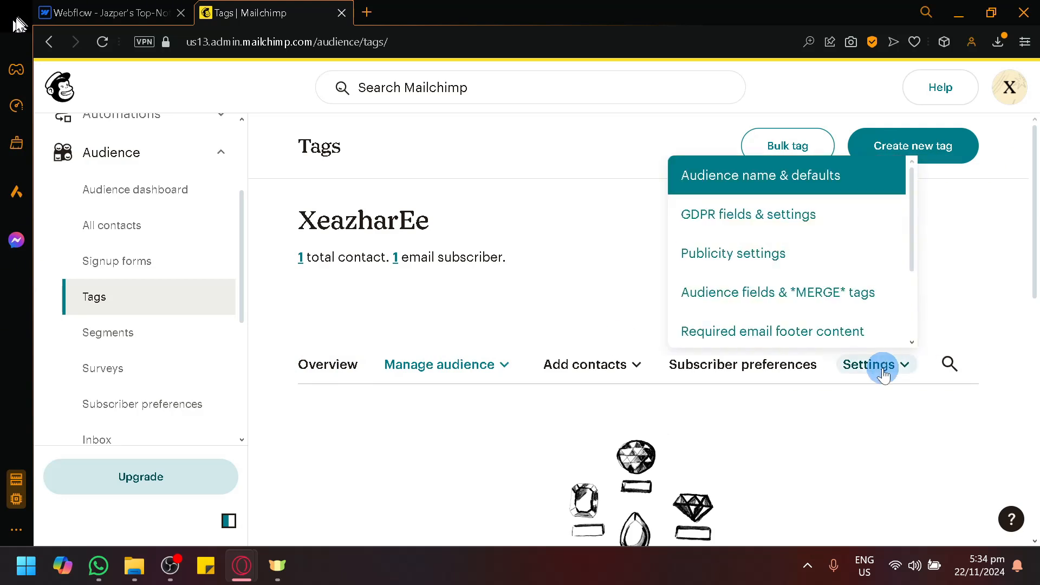
{"action": "left_click", "coordinate": [830, 301]}
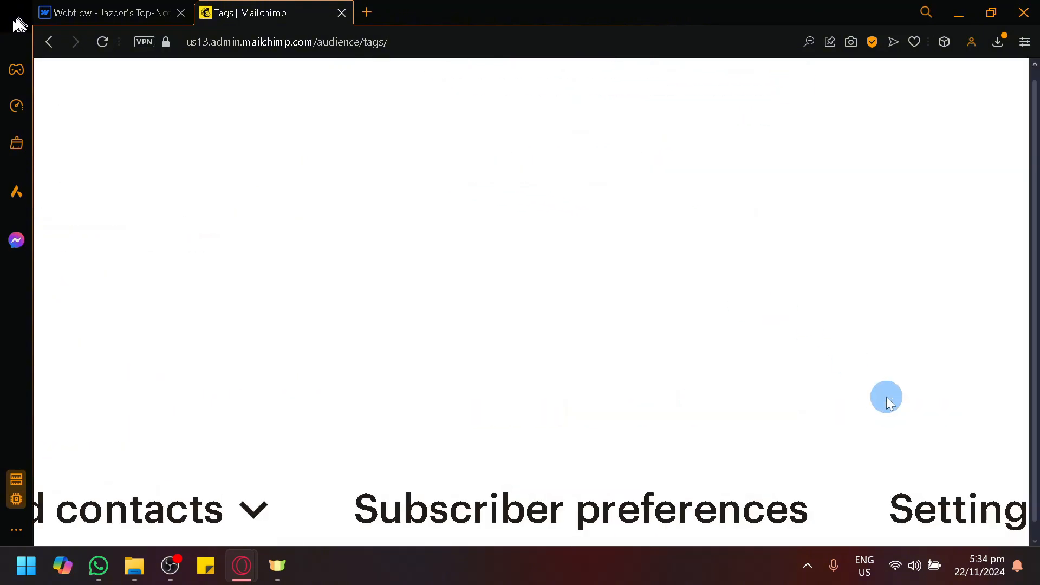
{"action": "left_click", "coordinate": [875, 341]}
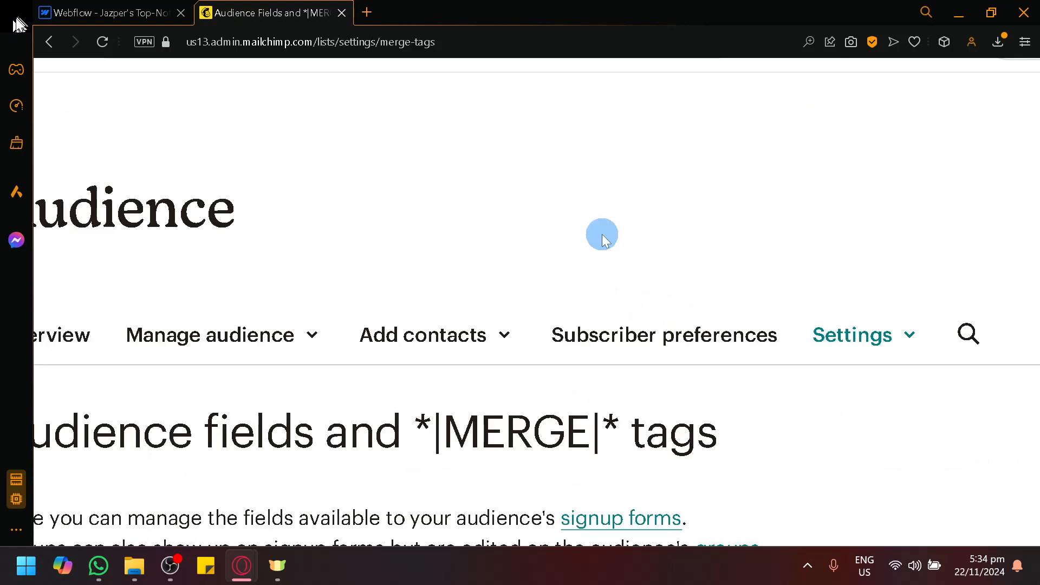
Examine the audience field labels with their merge tags and highlight the EMAIL tag of the Email Address field.
{"action": "scroll", "coordinate": [596, 235], "scroll_direction": "down", "scroll_amount": 5}
{"action": "scroll", "coordinate": [558, 268], "scroll_direction": "down", "scroll_amount": 3}
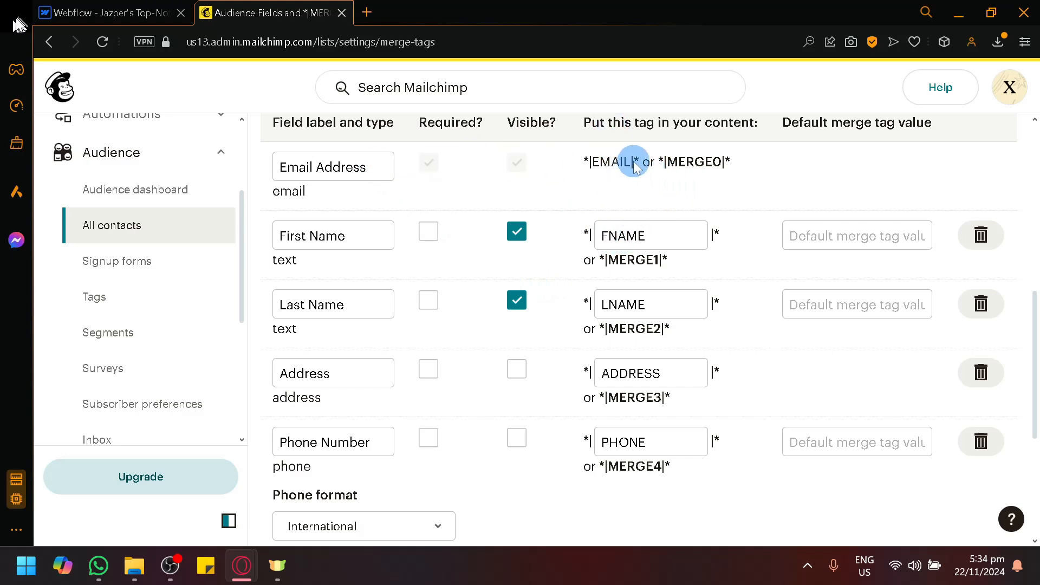
{"action": "mouse_move", "coordinate": [634, 162]}
{"action": "left_mouse_down"}
{"action": "mouse_move", "coordinate": [596, 165]}
{"action": "mouse_move", "coordinate": [635, 165]}
{"action": "left_mouse_up"}
{"action": "left_click", "coordinate": [604, 165]}
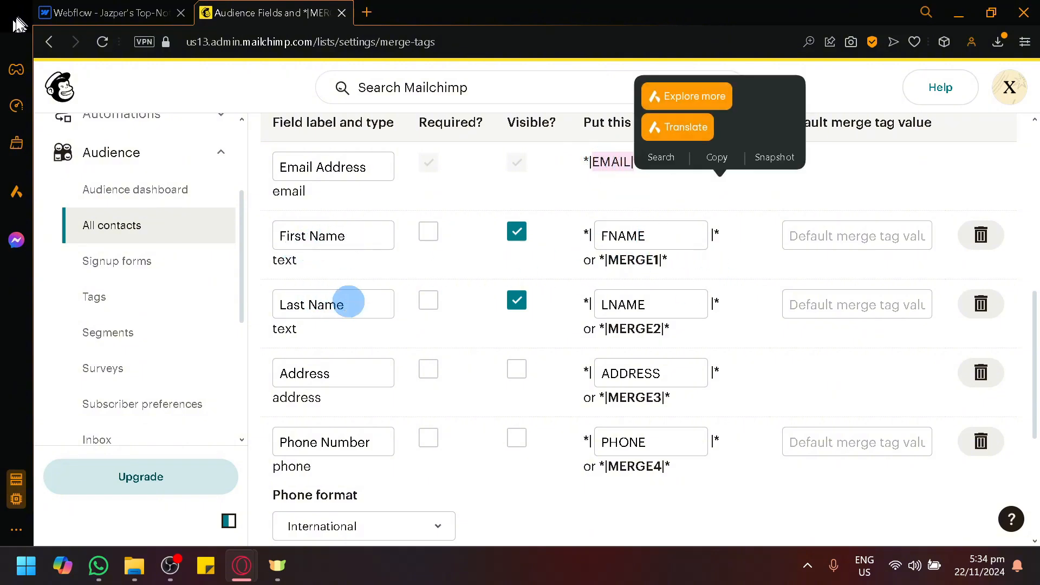
{"action": "scroll", "coordinate": [406, 323], "scroll_direction": "down", "scroll_amount": 5}
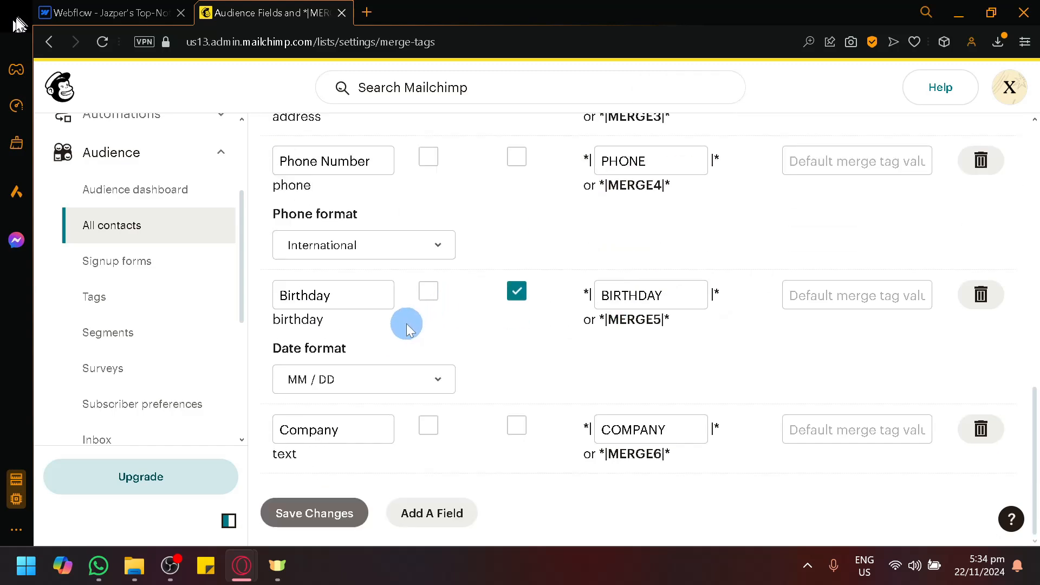
{"action": "scroll", "coordinate": [406, 324], "scroll_direction": "up", "scroll_amount": 6}
Compare the fields of the Webflow form with the full list of Mailchimp audience fields and merge tags.
{"action": "left_click", "coordinate": [125, 11]}
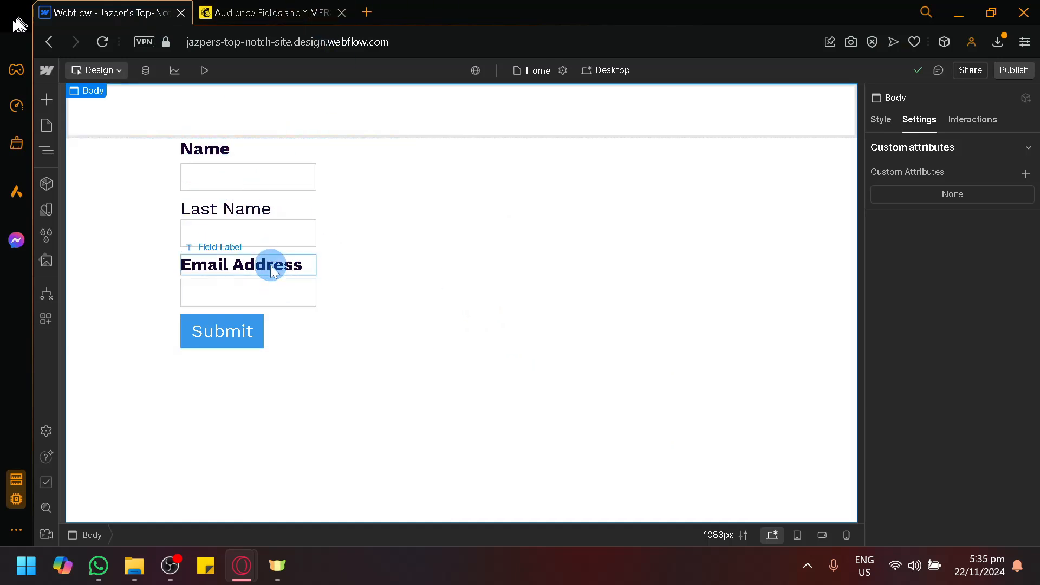
{"action": "left_click", "coordinate": [275, 12]}
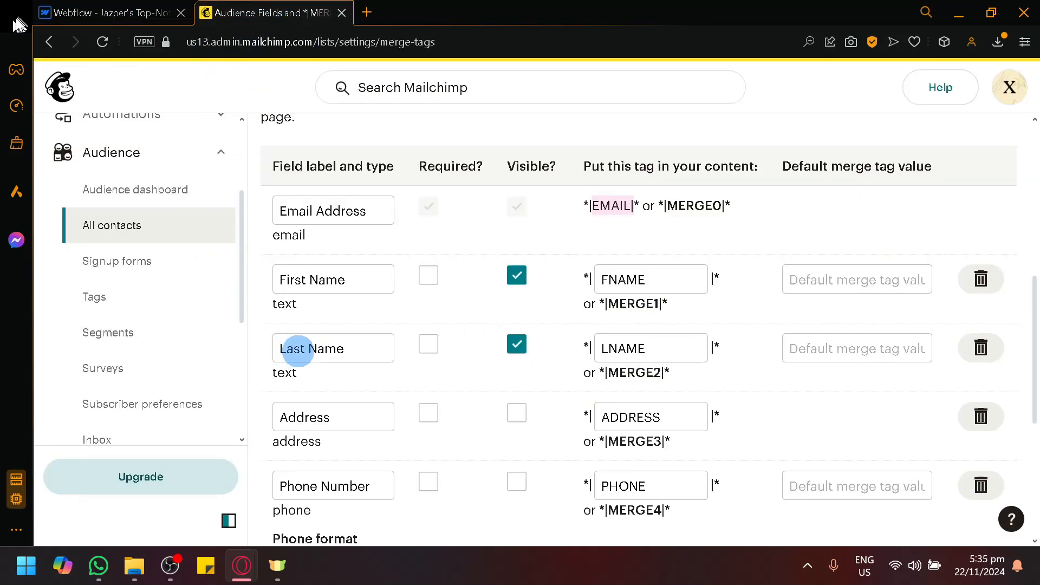
{"action": "scroll", "coordinate": [314, 340], "scroll_direction": "down", "scroll_amount": 3}
{"action": "scroll", "coordinate": [300, 361], "scroll_direction": "up", "scroll_amount": 3}
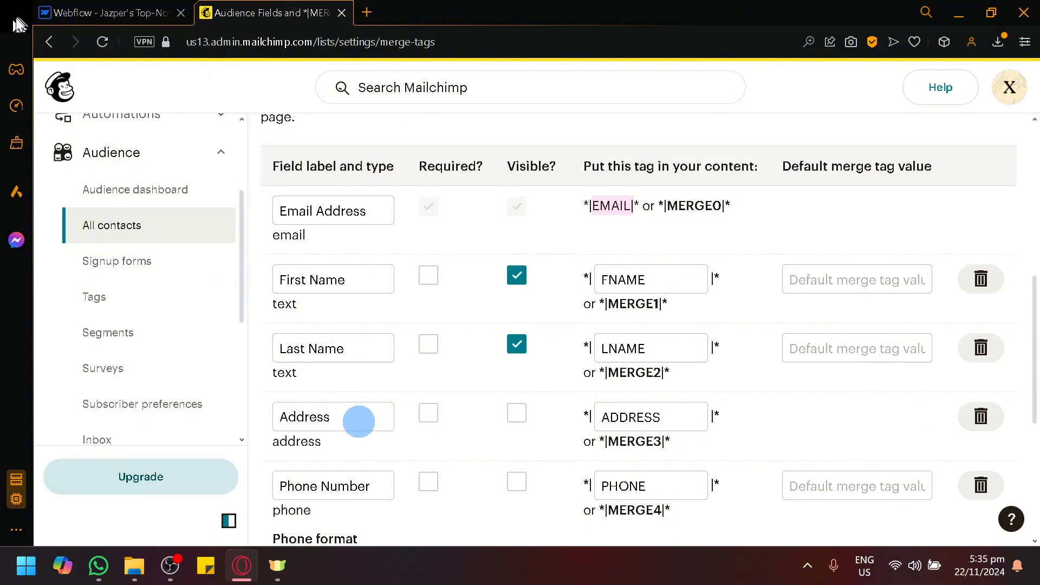
{"action": "scroll", "coordinate": [357, 428], "scroll_direction": "down", "scroll_amount": 3}
{"action": "scroll", "coordinate": [368, 417], "scroll_direction": "down", "scroll_amount": 3}
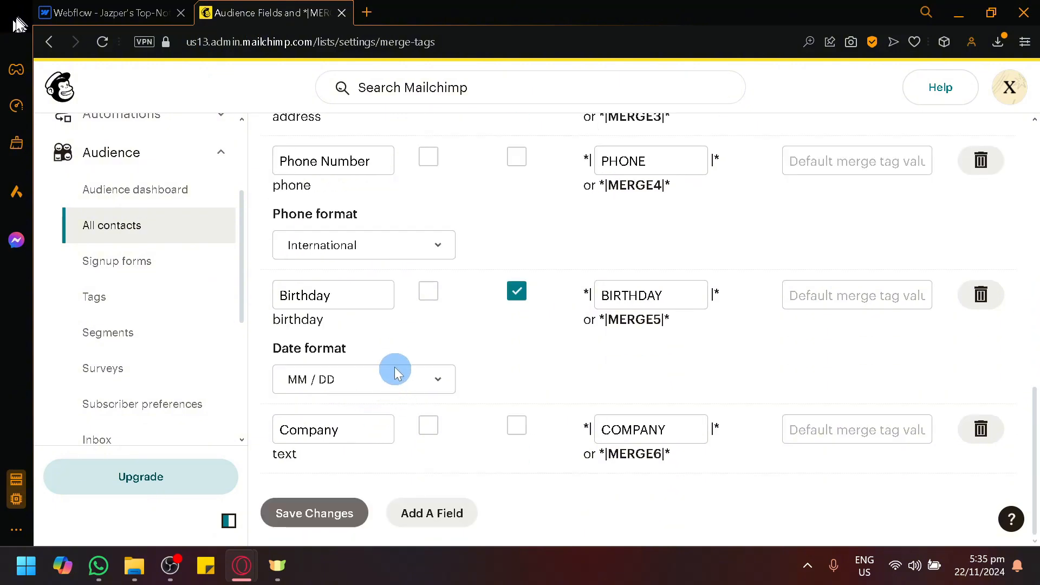
Review the Mailchimp audience fields and their merge tags from Email Address down to Company.
{"action": "scroll", "coordinate": [393, 370], "scroll_direction": "up", "scroll_amount": 6}
{"action": "scroll", "coordinate": [596, 325], "scroll_direction": "down", "scroll_amount": 6}
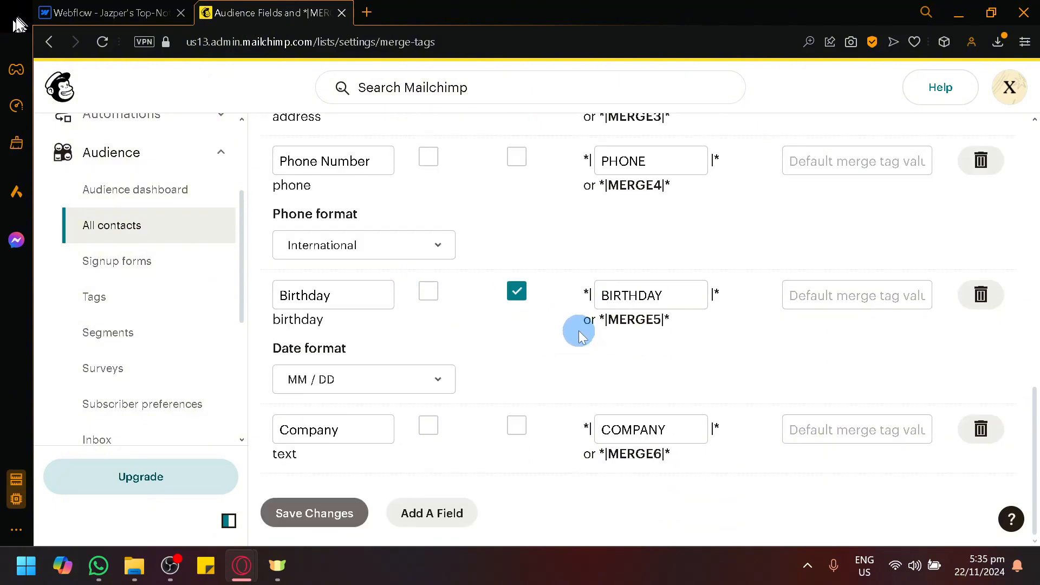
{"action": "scroll", "coordinate": [604, 204], "scroll_direction": "up", "scroll_amount": 6}
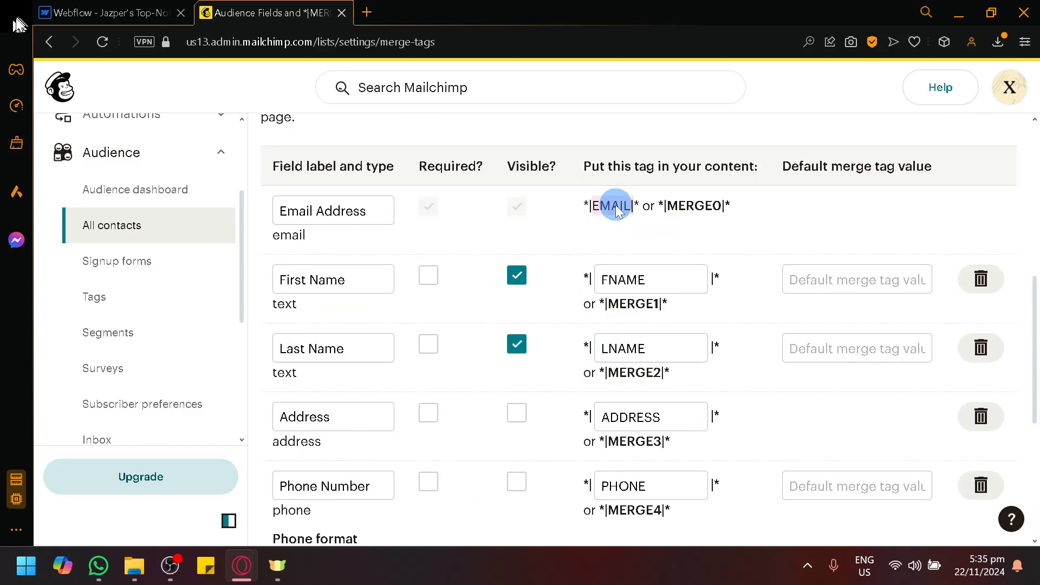
{"action": "left_click", "coordinate": [97, 12]}
{"action": "left_click", "coordinate": [261, 12]}
{"action": "scroll", "coordinate": [471, 365], "scroll_direction": "down", "scroll_amount": 6}
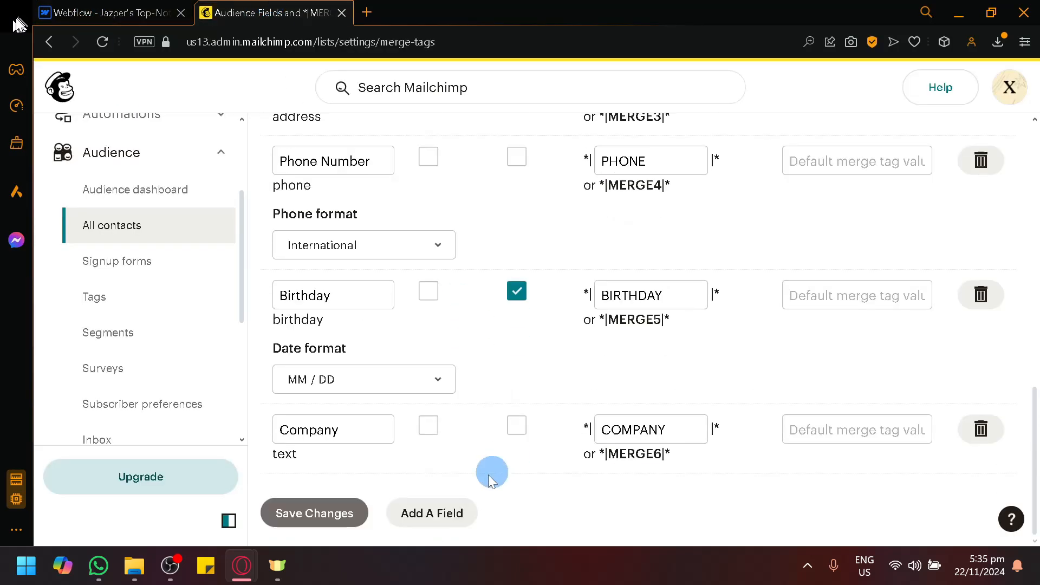
{"action": "scroll", "coordinate": [476, 460], "scroll_direction": "up", "scroll_amount": 6}
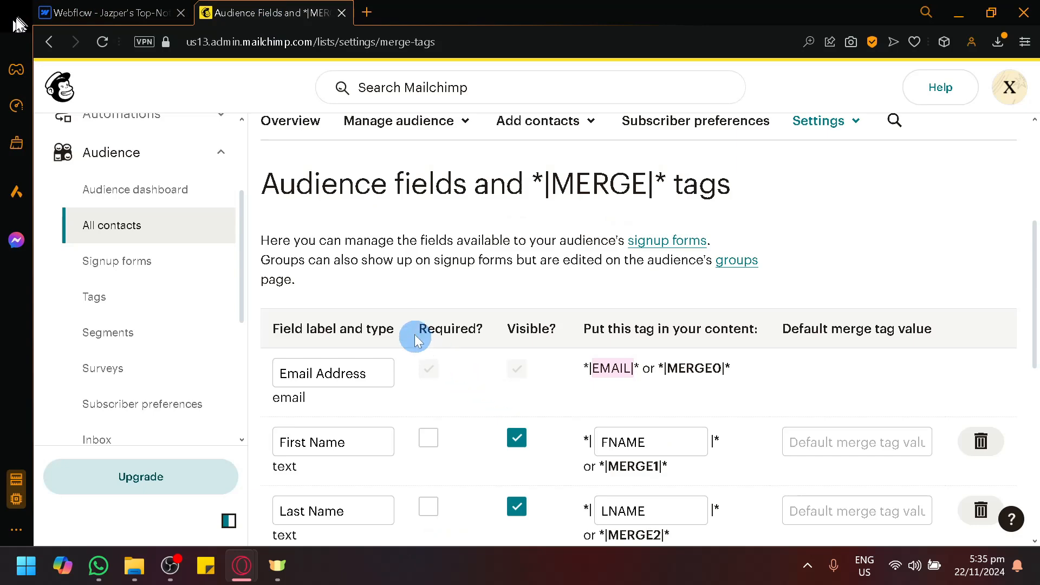
{"action": "scroll", "coordinate": [414, 334], "scroll_direction": "down", "scroll_amount": 3}
Switch to Webflow and change the form's "Name" label to "First Name".
{"action": "left_click", "coordinate": [127, 13]}
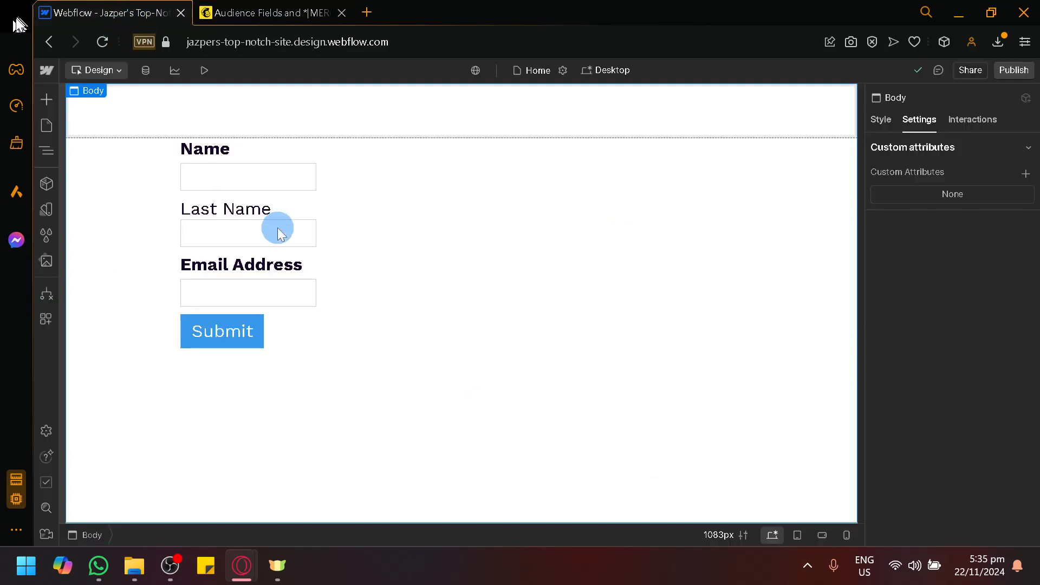
{"action": "left_click", "coordinate": [214, 149]}
{"action": "double_click", "coordinate": [214, 149]}
{"action": "type", "text": "First"}
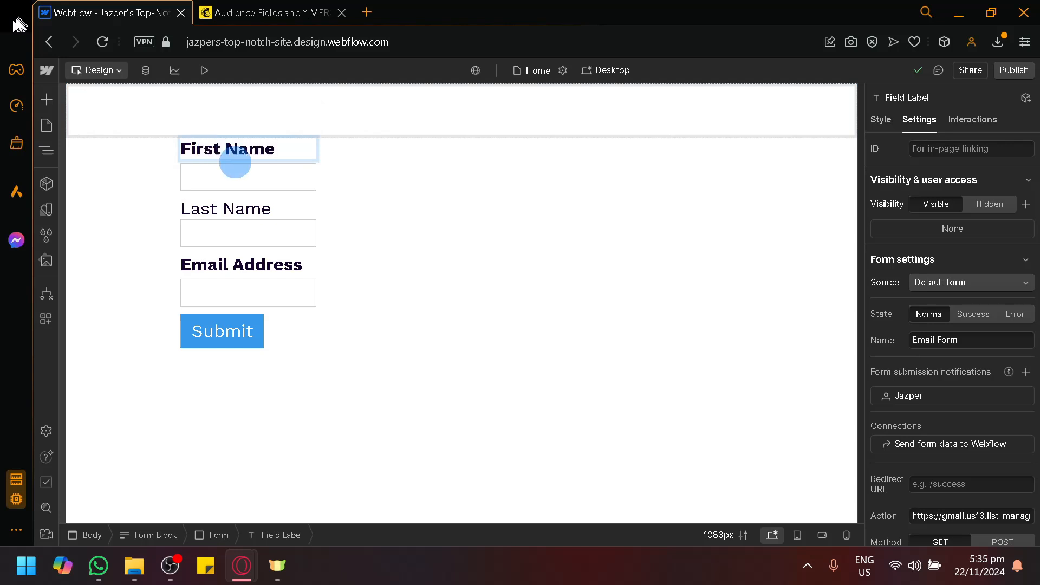
{"action": "left_click", "coordinate": [289, 174]}
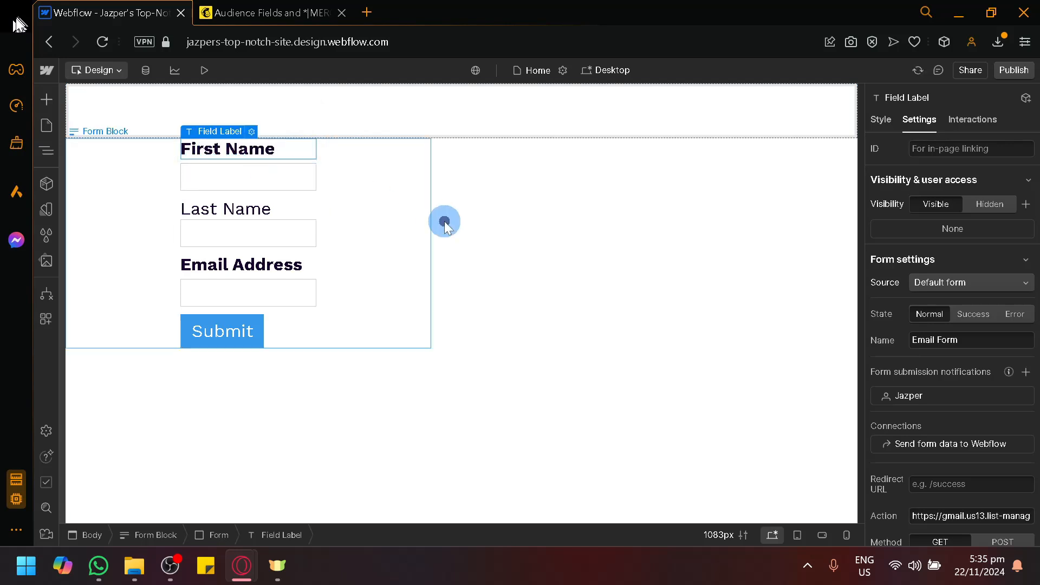
{"action": "left_click", "coordinate": [441, 221]}
Set the First Name text field's name to FNAME, copied from the First Name merge tag in Mailchimp.
{"action": "left_click", "coordinate": [307, 184]}
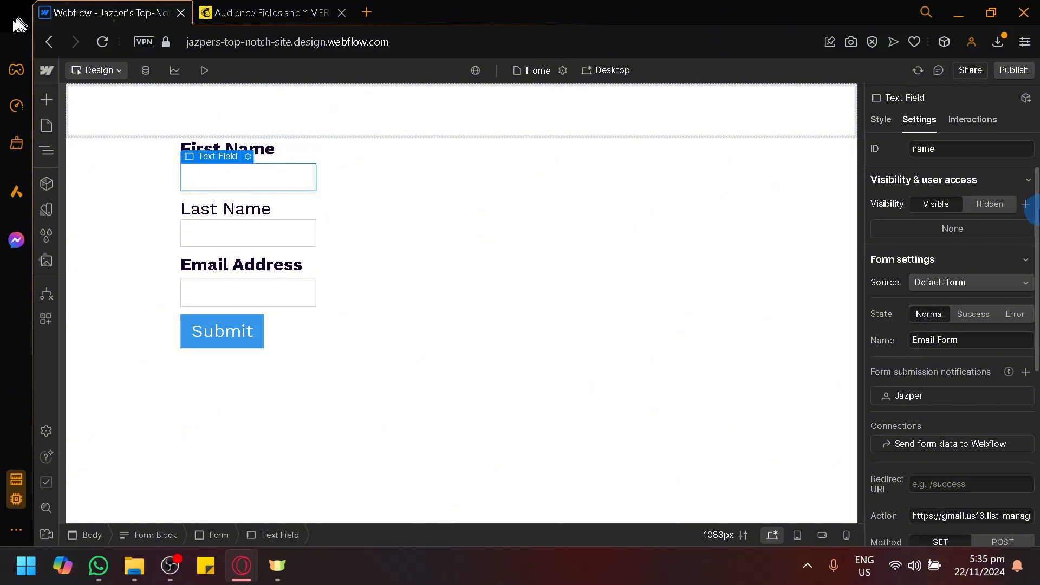
{"action": "scroll", "coordinate": [949, 276], "scroll_direction": "down", "scroll_amount": 3}
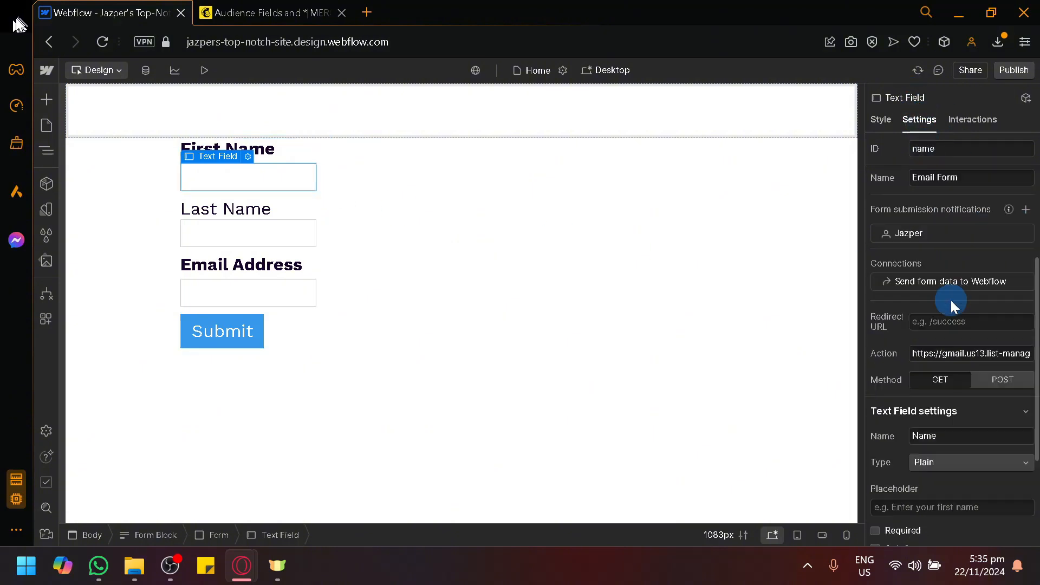
{"action": "scroll", "coordinate": [954, 417], "scroll_direction": "down", "scroll_amount": 1}
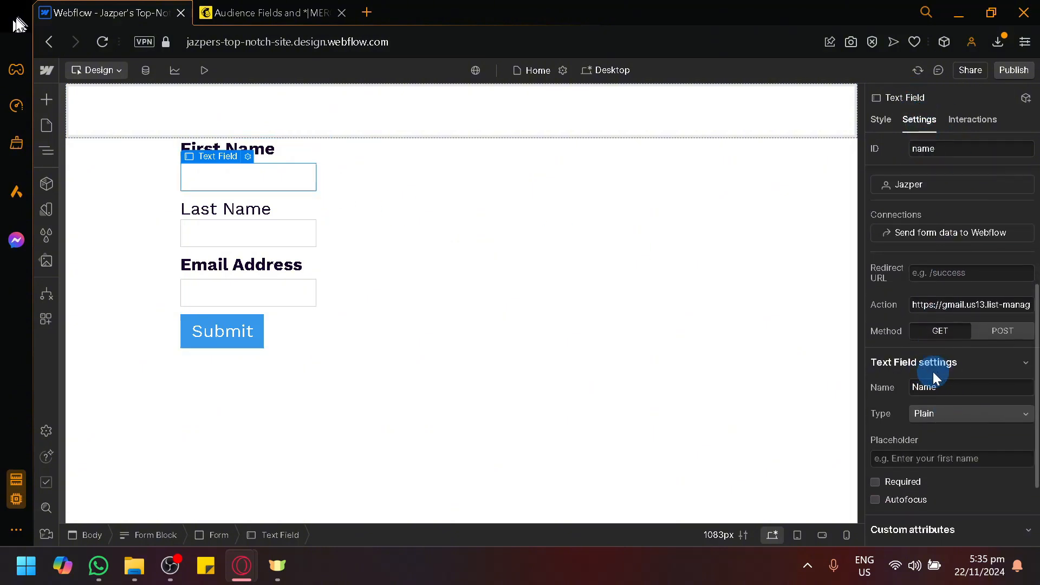
{"action": "left_click", "coordinate": [265, 13]}
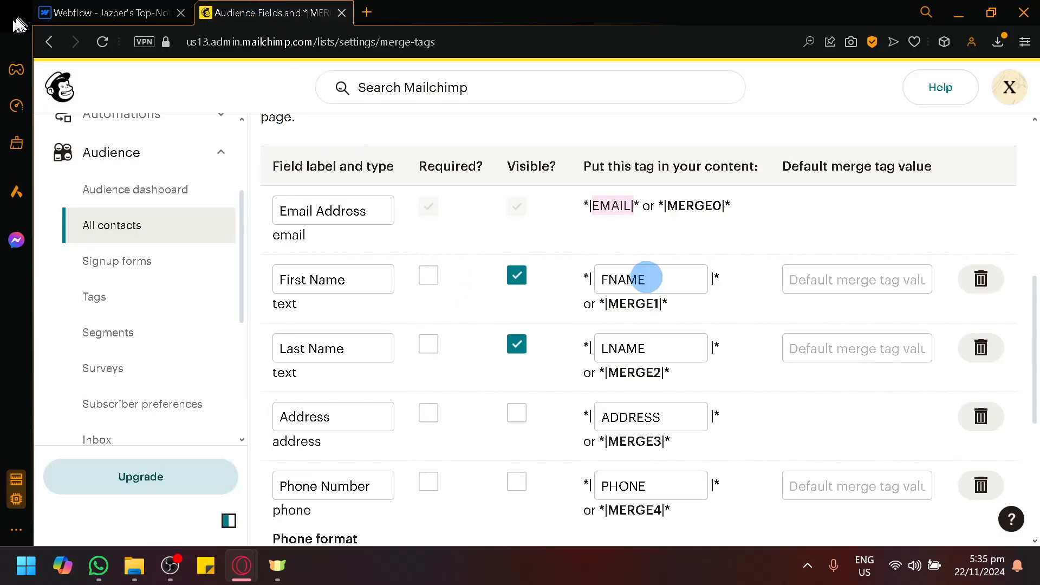
{"action": "double_click", "coordinate": [657, 287]}
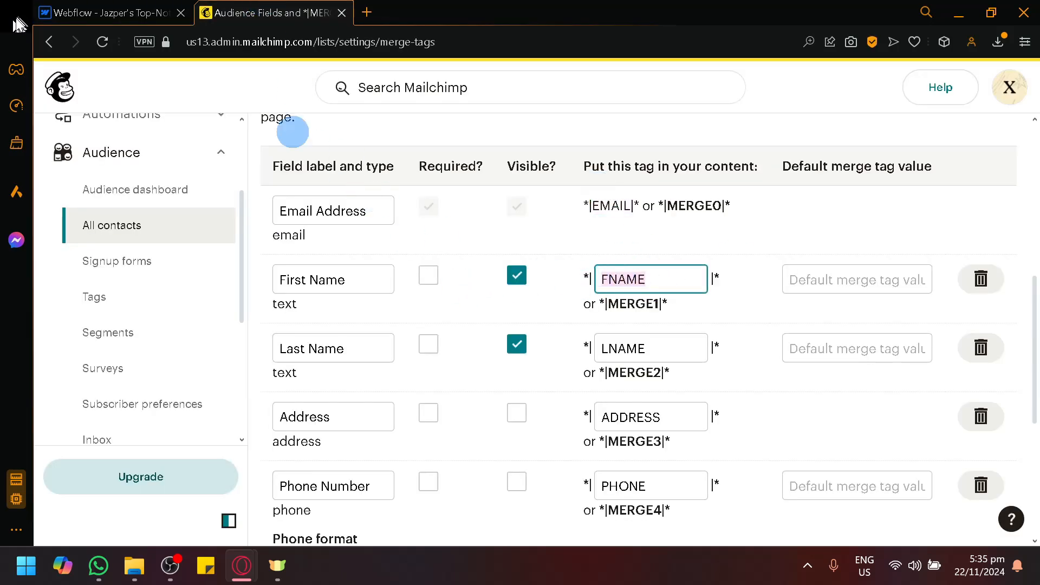
{"action": "left_click", "coordinate": [135, 12]}
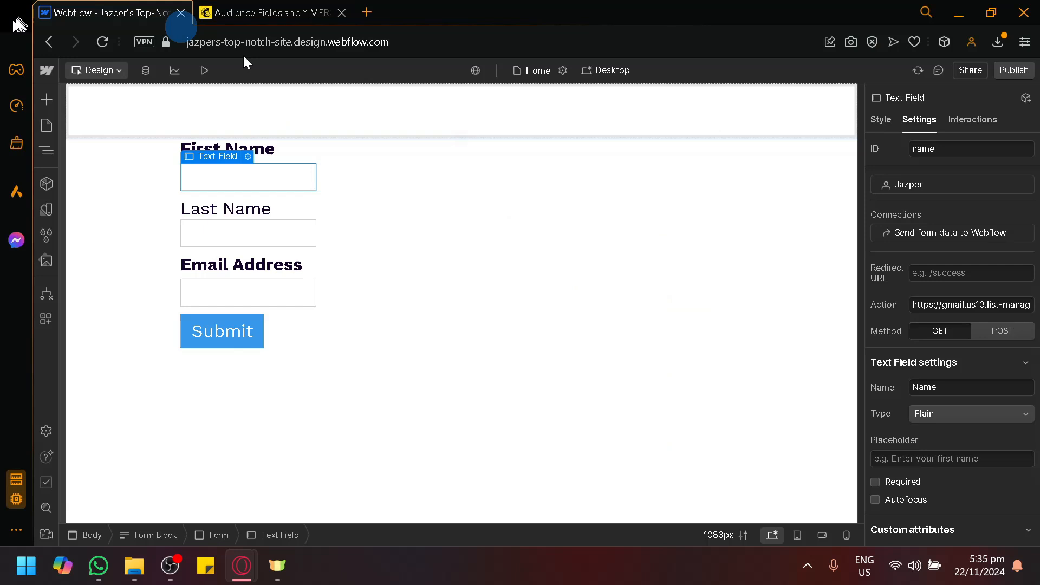
{"action": "left_click", "coordinate": [955, 387]}
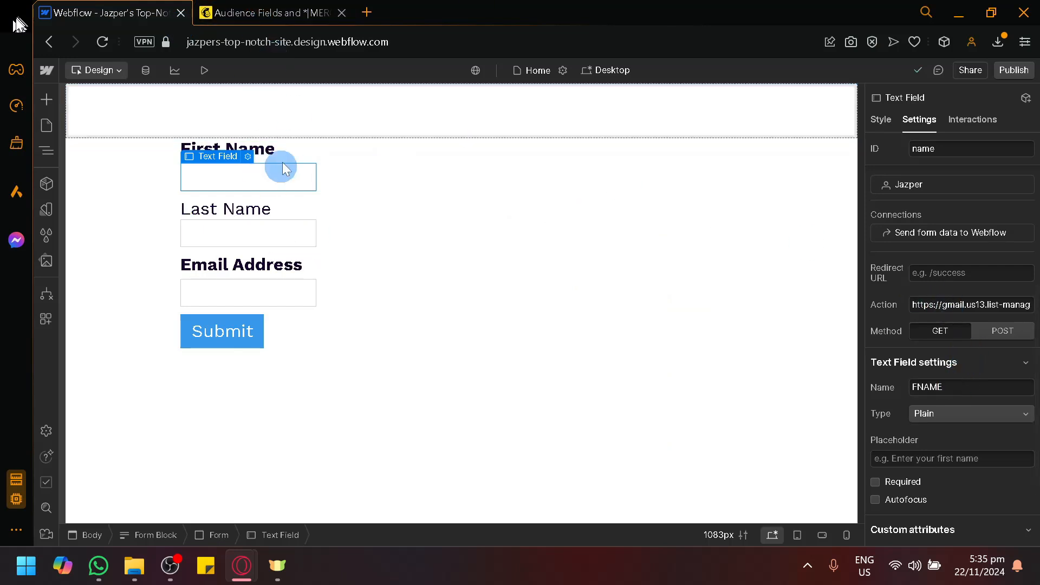
Set the Last Name text field's name to LNAME, copied from the Last Name merge tag in Mailchimp.
{"action": "left_click", "coordinate": [291, 230]}
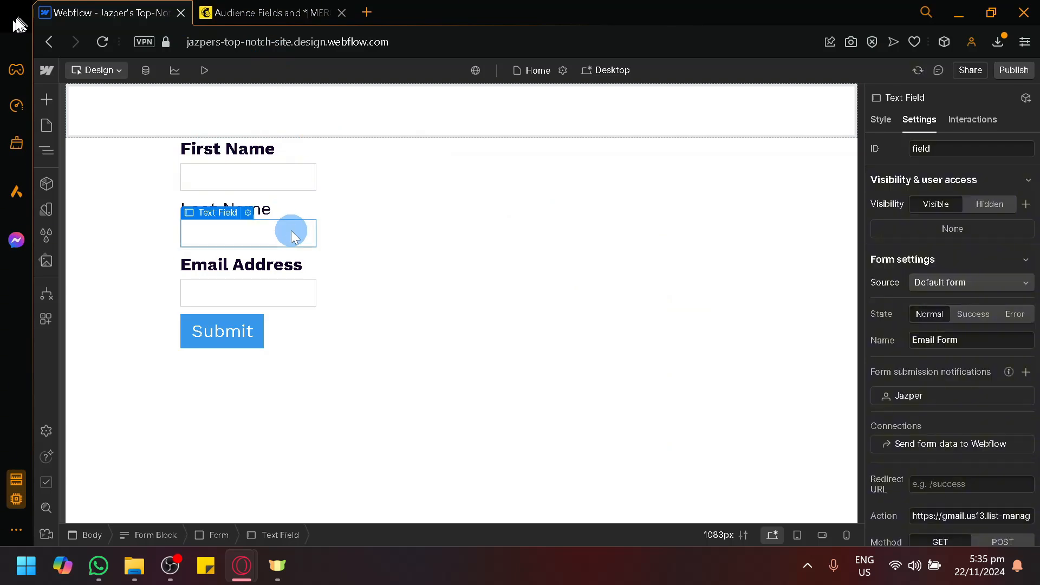
{"action": "scroll", "coordinate": [980, 380], "scroll_direction": "down", "scroll_amount": 5}
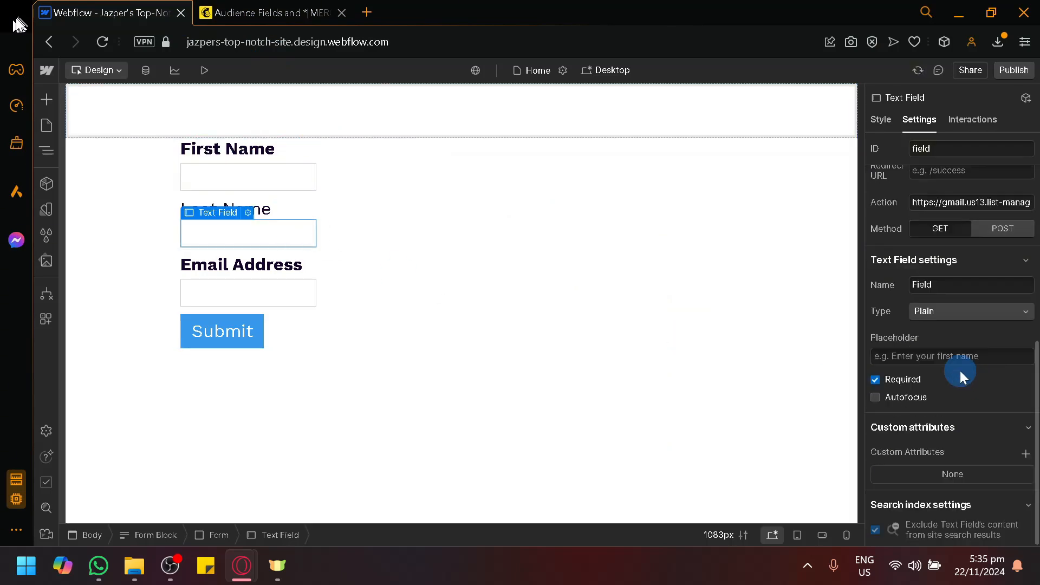
{"action": "left_click", "coordinate": [276, 6]}
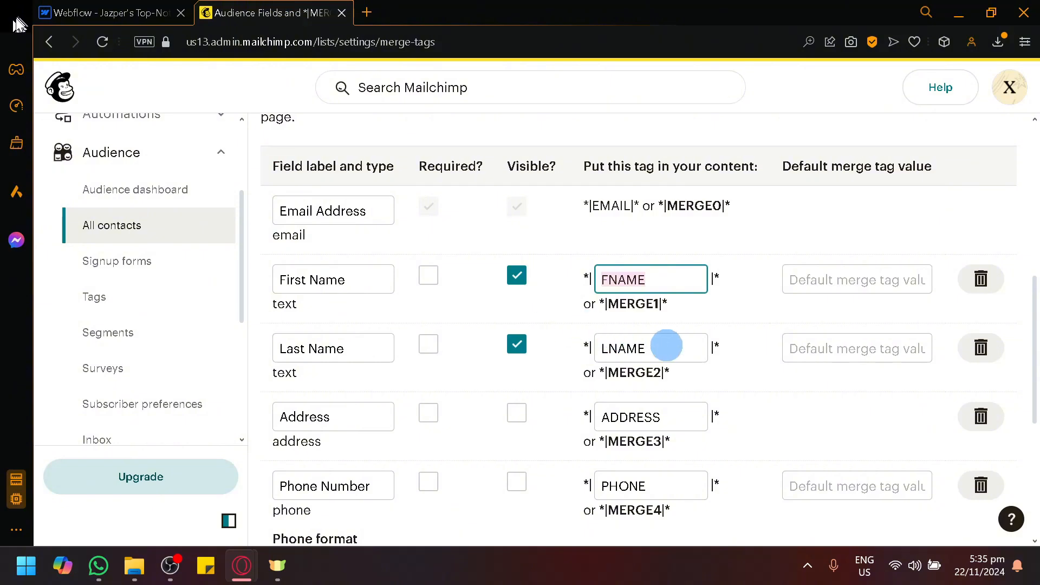
{"action": "double_click", "coordinate": [623, 348]}
{"action": "left_click", "coordinate": [114, 11]}
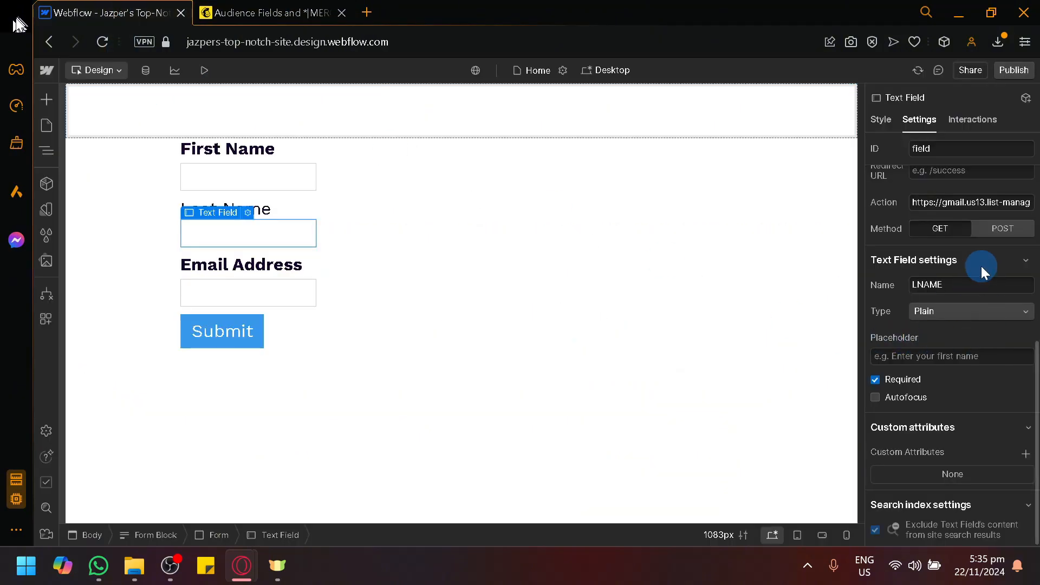
{"action": "left_click", "coordinate": [574, 209]}
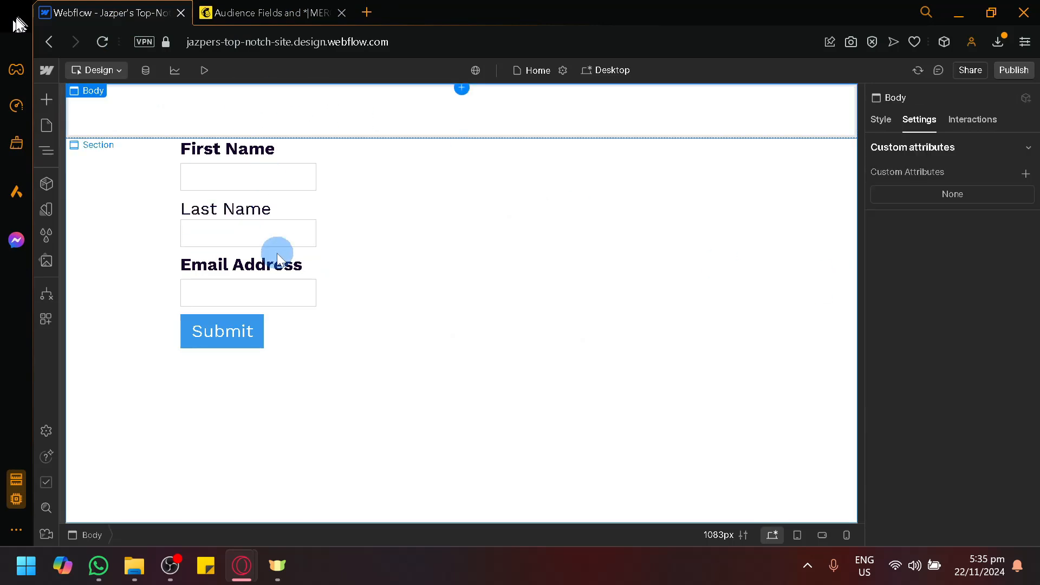
Check the Email Address merge tag in Mailchimp and set the Webflow email field's name to EMAIL.
{"action": "left_click", "coordinate": [274, 291]}
{"action": "left_click", "coordinate": [271, 12]}
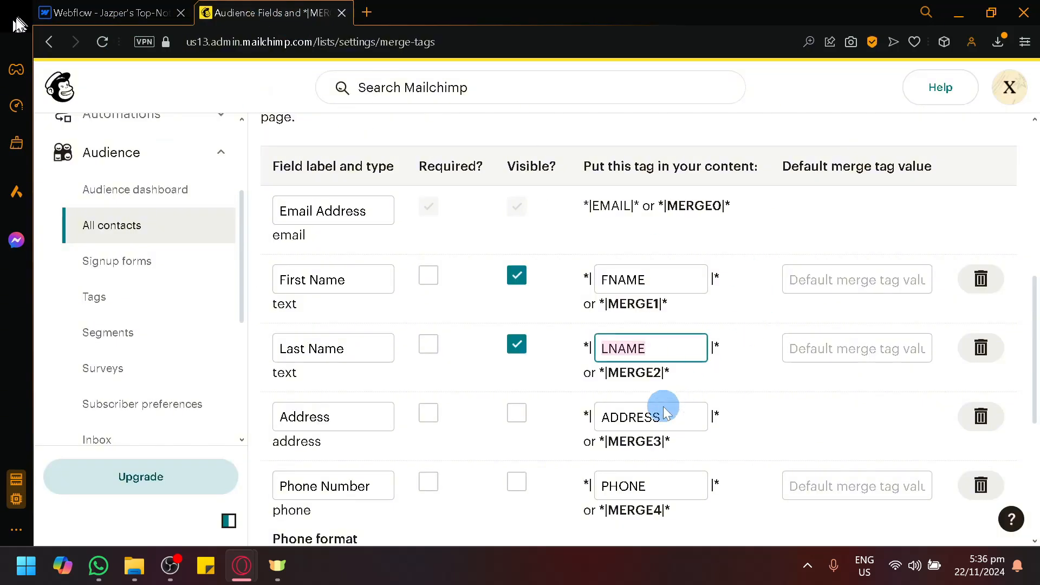
{"action": "left_click_drag", "start_coordinate": [626, 210], "coordinate": [589, 210]}
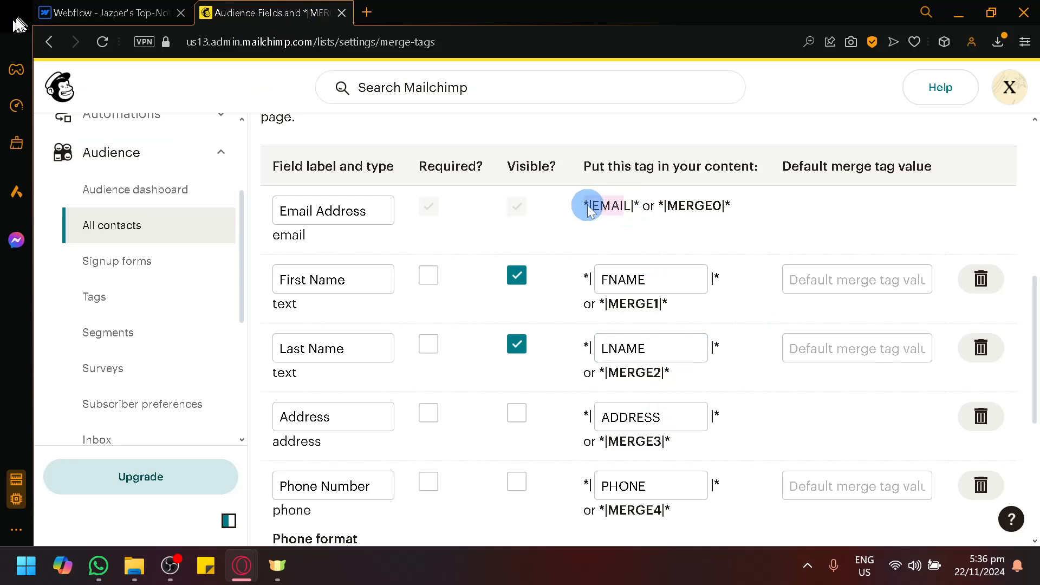
{"action": "left_click", "coordinate": [149, 12]}
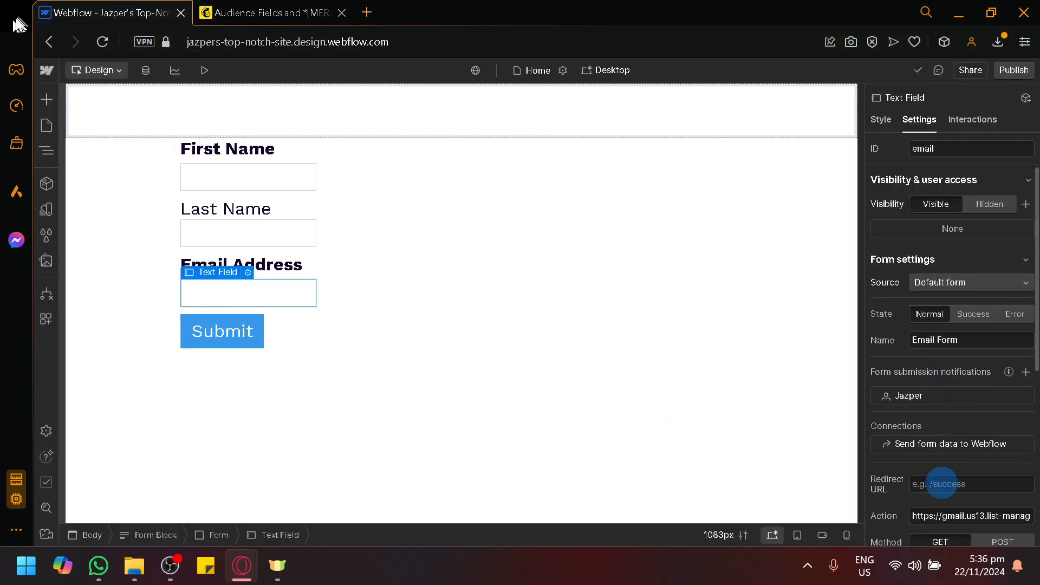
{"action": "scroll", "coordinate": [957, 459], "scroll_direction": "down", "scroll_amount": 5}
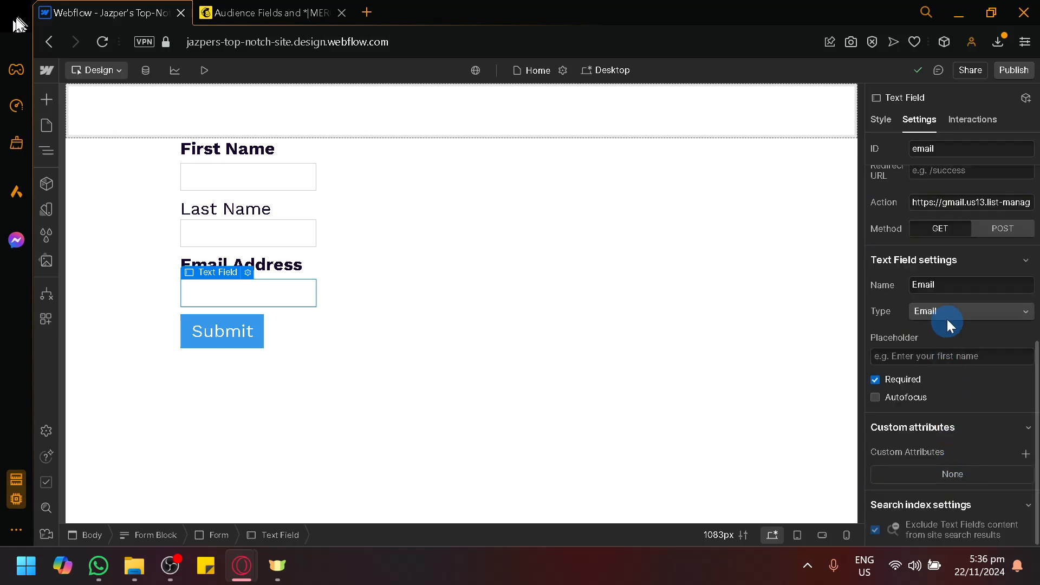
{"action": "left_click", "coordinate": [949, 290]}
{"action": "type", "text": "EMAIL"}
{"action": "left_click", "coordinate": [339, 242]}
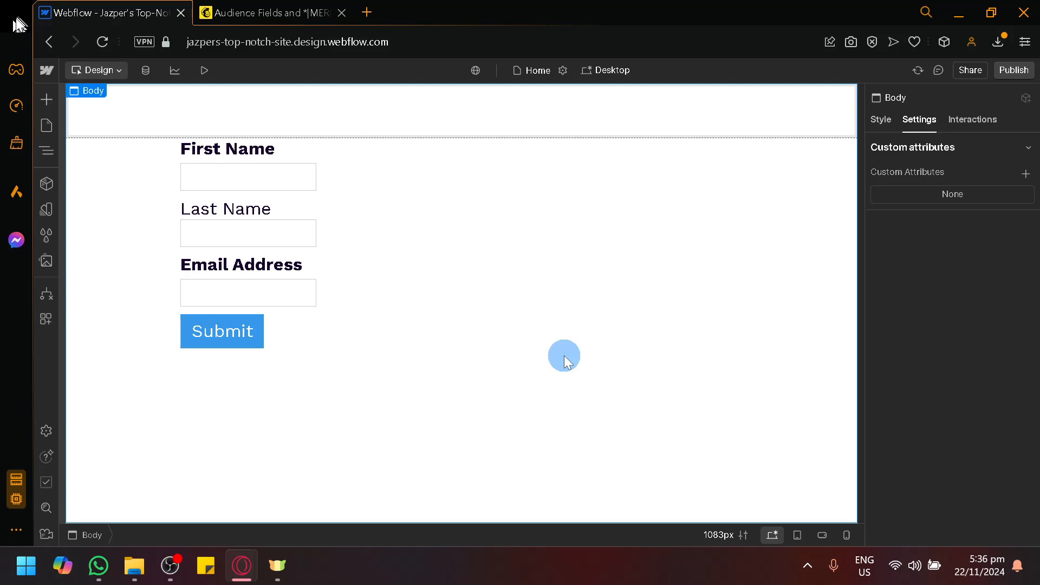
Switch to Mailchimp and add a new field of type Website to the audience fields.
{"action": "left_click", "coordinate": [289, 8]}
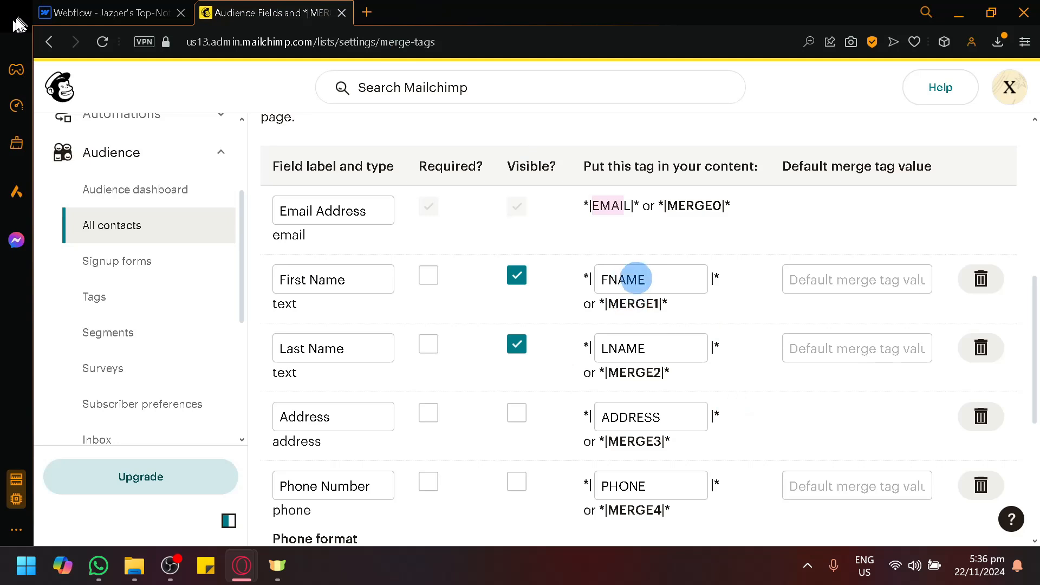
{"action": "left_click_drag", "start_coordinate": [619, 279], "coordinate": [646, 280]}
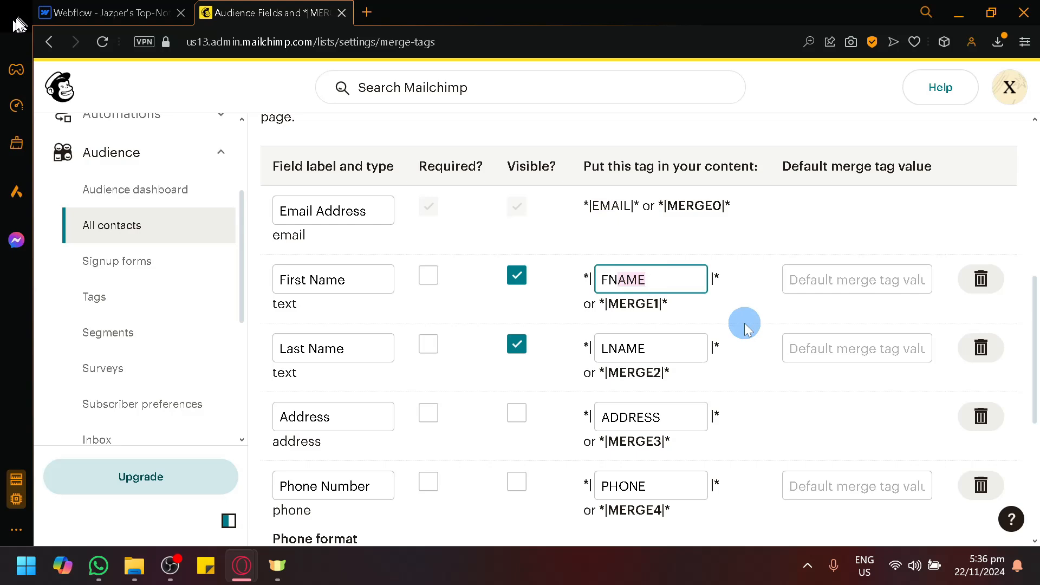
{"action": "scroll", "coordinate": [650, 309], "scroll_direction": "down", "scroll_amount": 3}
{"action": "scroll", "coordinate": [687, 436], "scroll_direction": "down", "scroll_amount": 3}
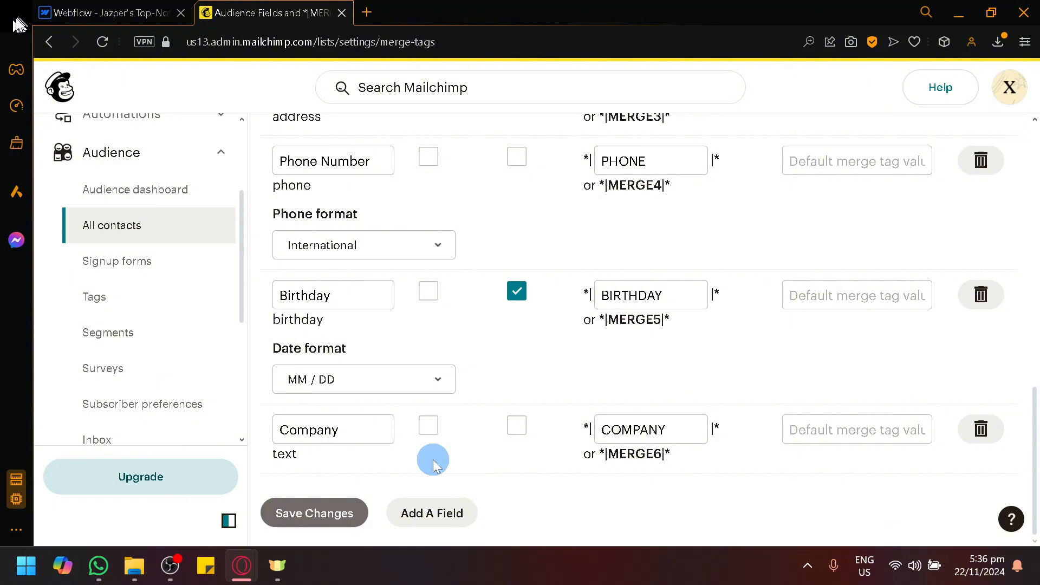
{"action": "left_click", "coordinate": [430, 513]}
{"action": "scroll", "coordinate": [442, 460], "scroll_direction": "down", "scroll_amount": 3}
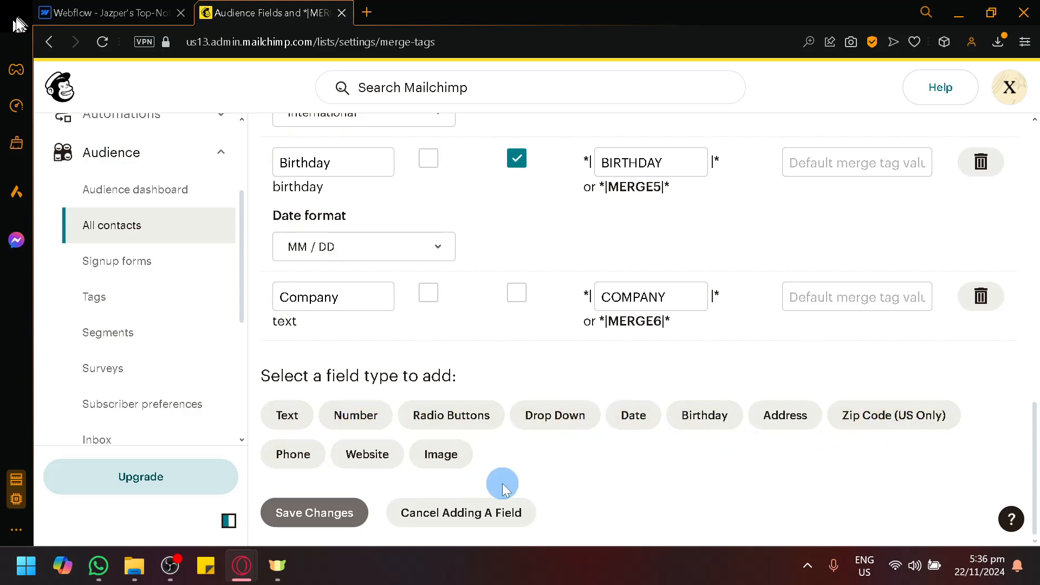
{"action": "left_click", "coordinate": [386, 456]}
{"action": "left_click", "coordinate": [422, 497]}
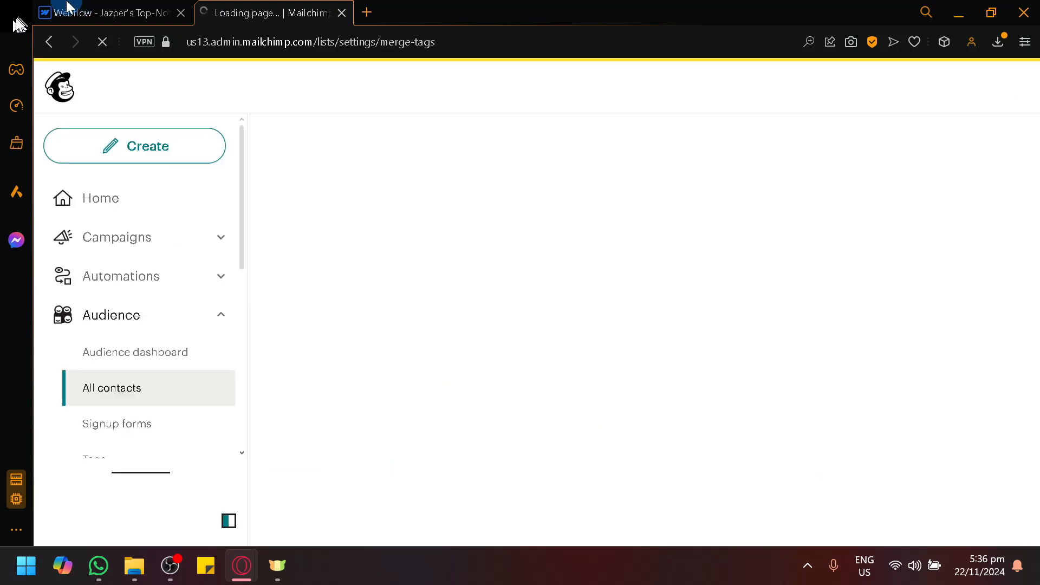
{"action": "left_click", "coordinate": [109, 13]}
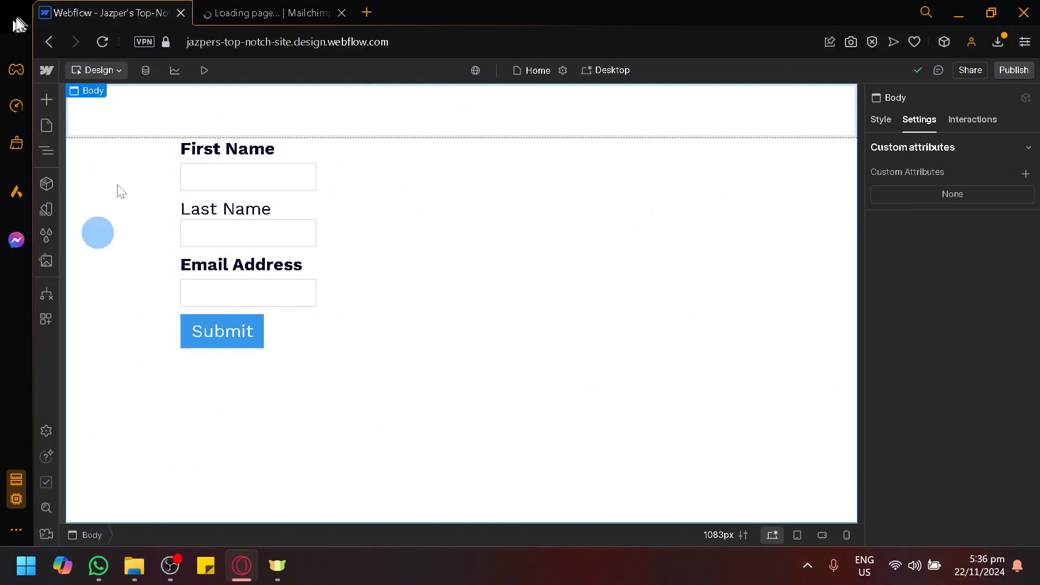
{"action": "left_click", "coordinate": [238, 11]}
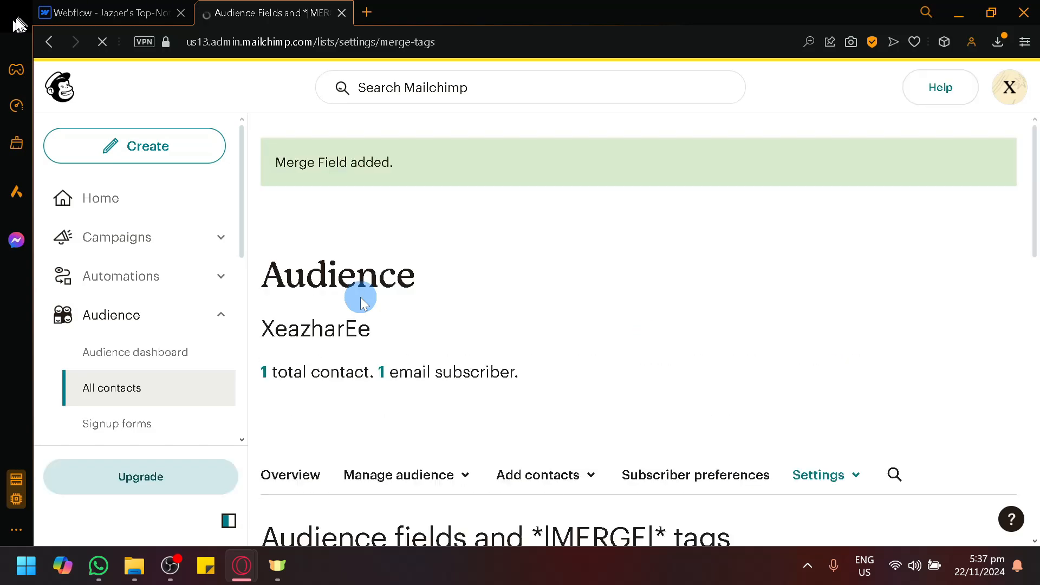
Label the new website-type audience field Website and set its merge tag to WEB.
{"action": "scroll", "coordinate": [431, 318], "scroll_direction": "down", "scroll_amount": 10}
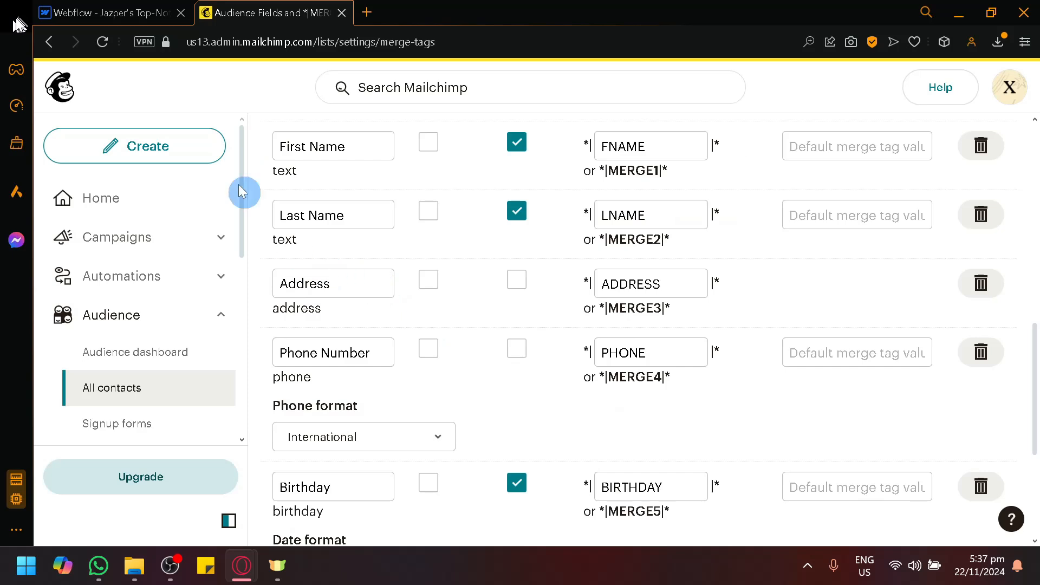
{"action": "scroll", "coordinate": [420, 365], "scroll_direction": "down", "scroll_amount": 5}
{"action": "left_click", "coordinate": [332, 430]}
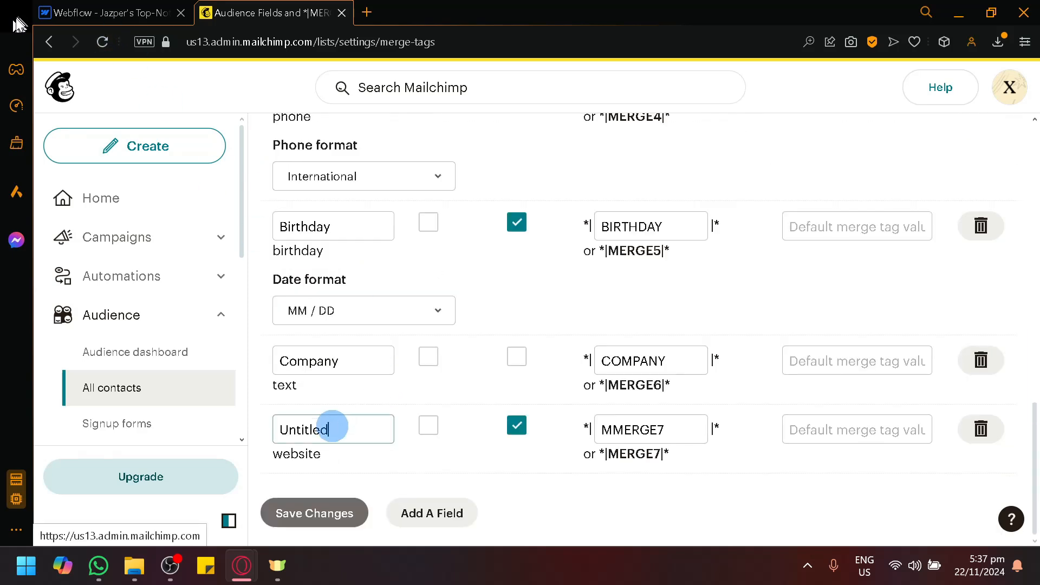
{"action": "left_click_drag", "start_coordinate": [332, 430], "coordinate": [280, 433]}
{"action": "type", "text": "Website"}
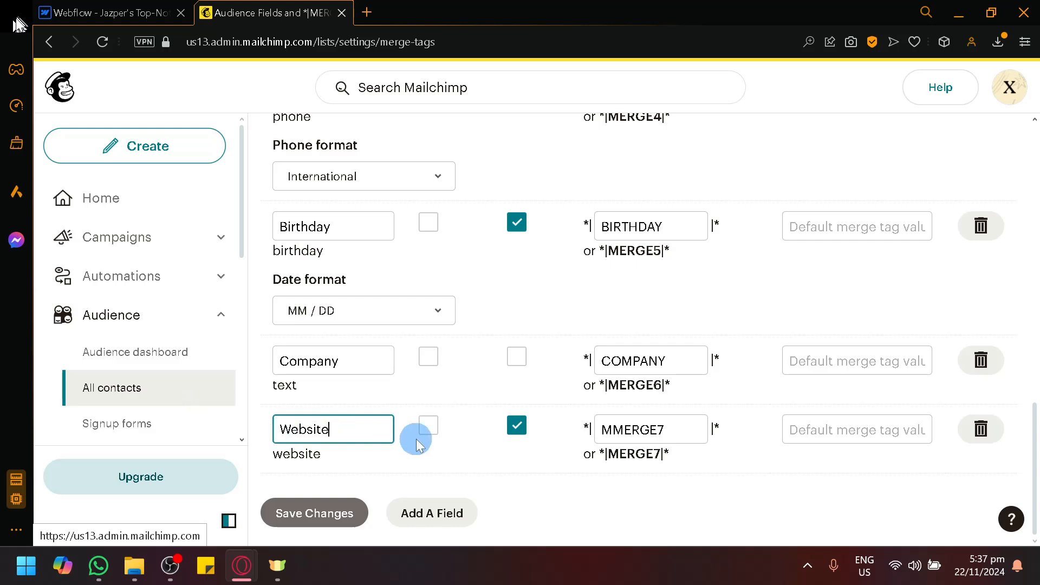
{"action": "left_click", "coordinate": [666, 435]}
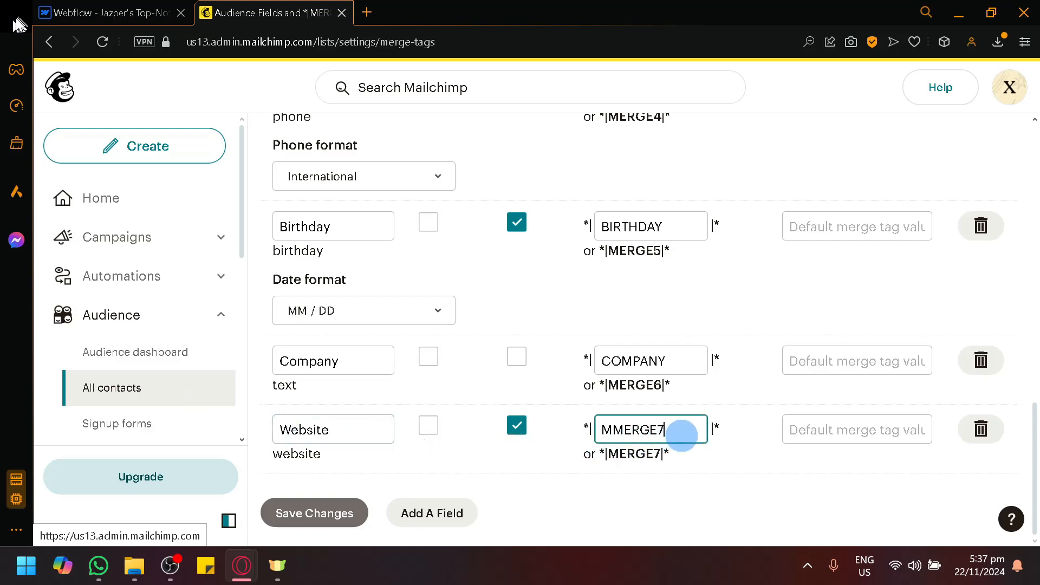
{"action": "double_click", "coordinate": [681, 432]}
{"action": "type", "text": "WEB"}
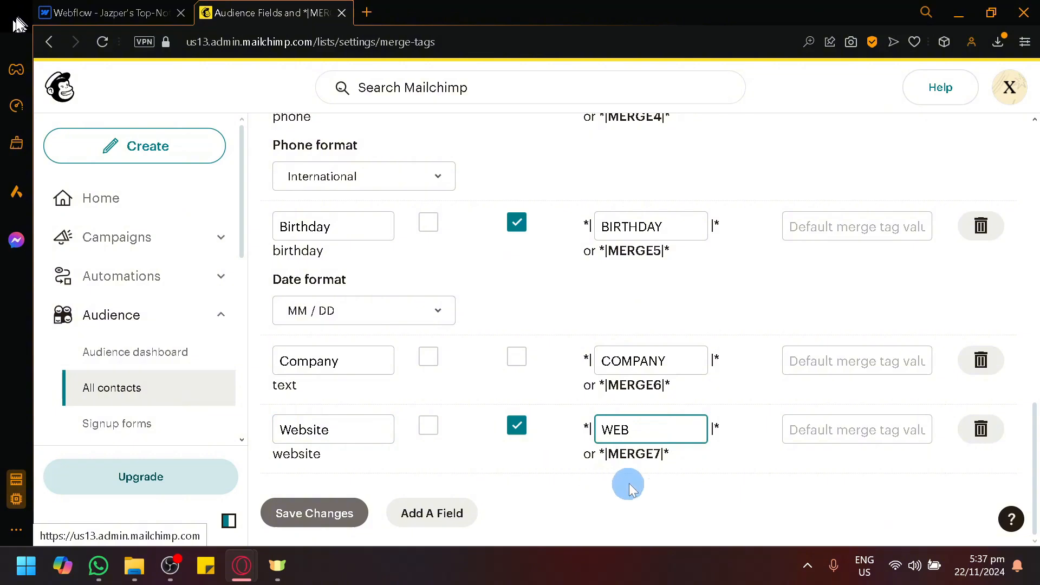
Switch to Webflow and add an Input element to the form between the email field and the Submit button.
{"action": "key", "text": "ctrl+Tab"}
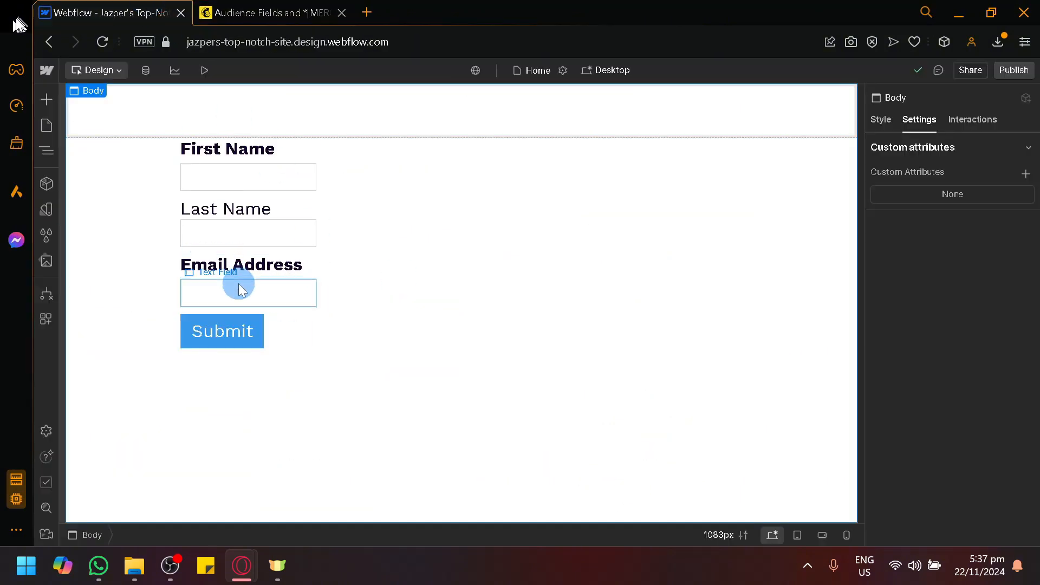
{"action": "left_click", "coordinate": [54, 104]}
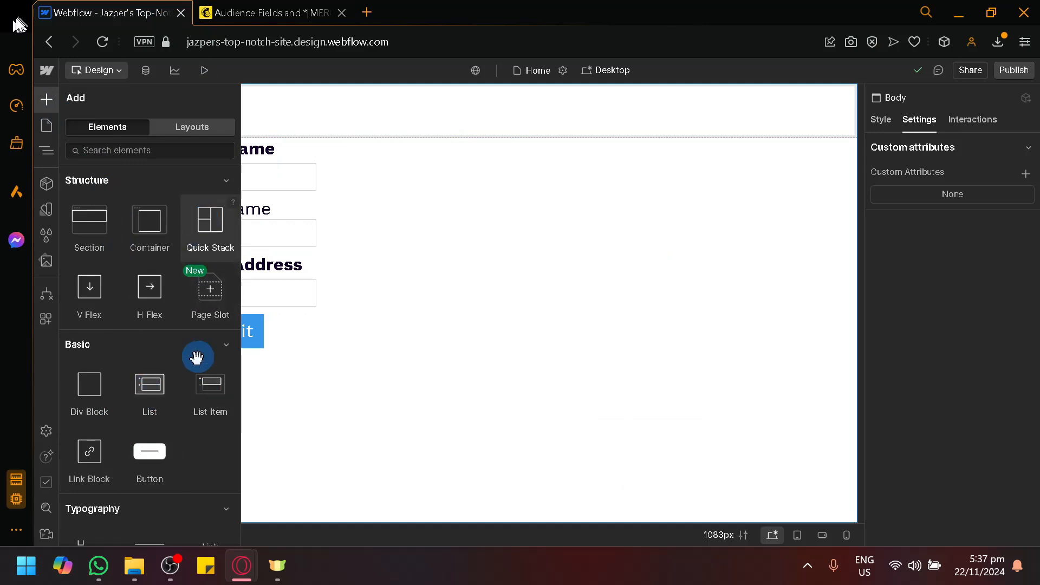
{"action": "scroll", "coordinate": [195, 390], "scroll_direction": "down", "scroll_amount": 8}
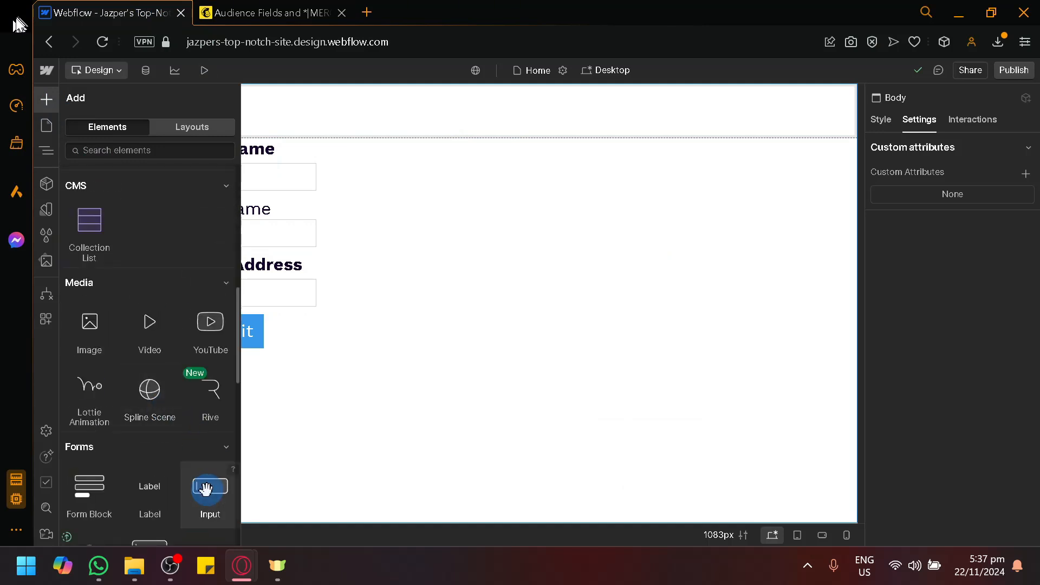
{"action": "left_click_drag", "start_coordinate": [210, 487], "coordinate": [273, 315]}
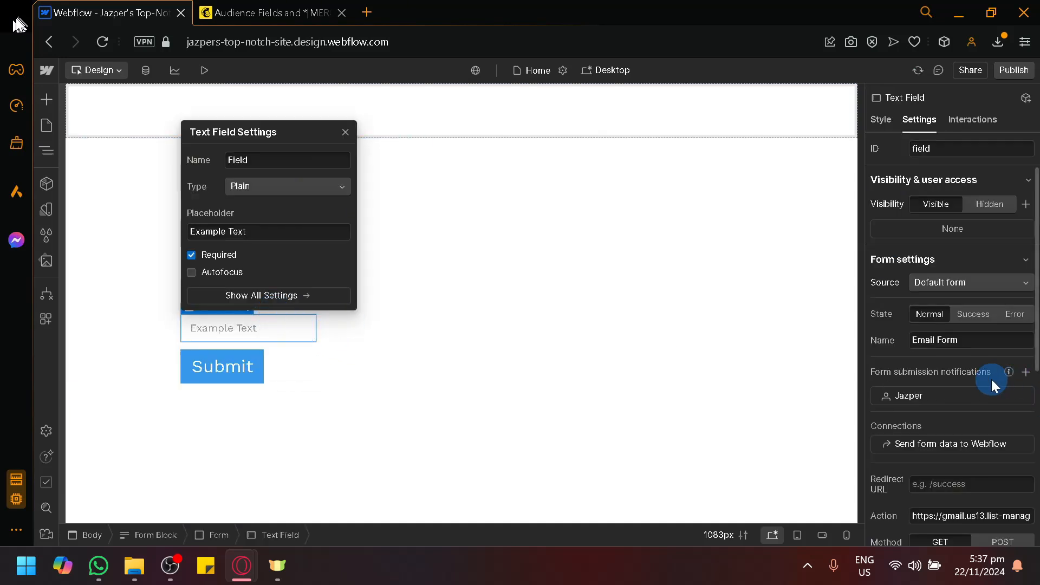
Check the Website merge tag in Mailchimp and set the new Webflow text field's name to WEB.
{"action": "scroll", "coordinate": [979, 378], "scroll_direction": "down", "scroll_amount": 3}
{"action": "scroll", "coordinate": [968, 350], "scroll_direction": "up", "scroll_amount": 3}
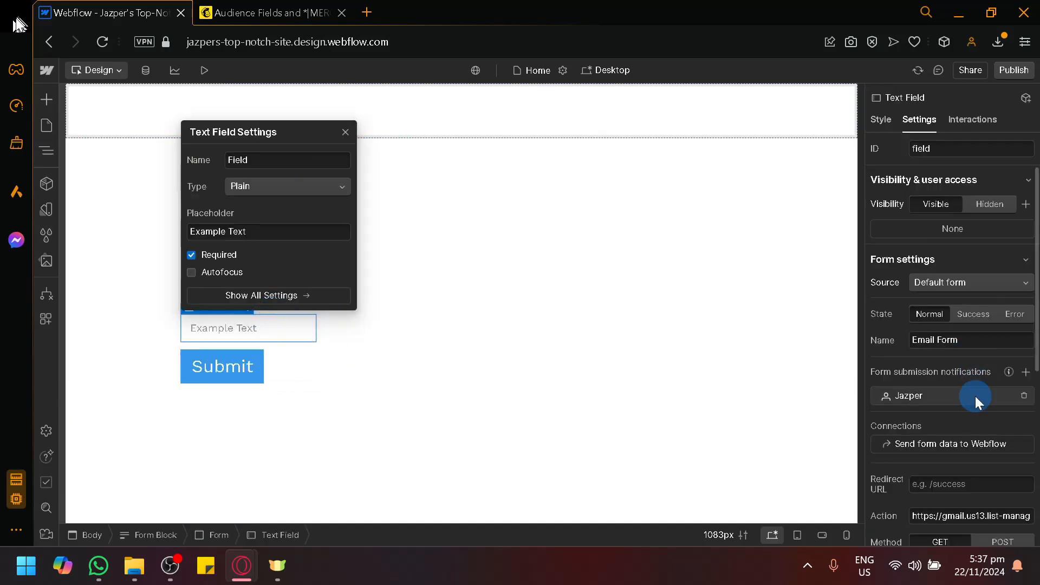
{"action": "scroll", "coordinate": [973, 391], "scroll_direction": "down", "scroll_amount": 3}
{"action": "scroll", "coordinate": [973, 391], "scroll_direction": "down", "scroll_amount": 3}
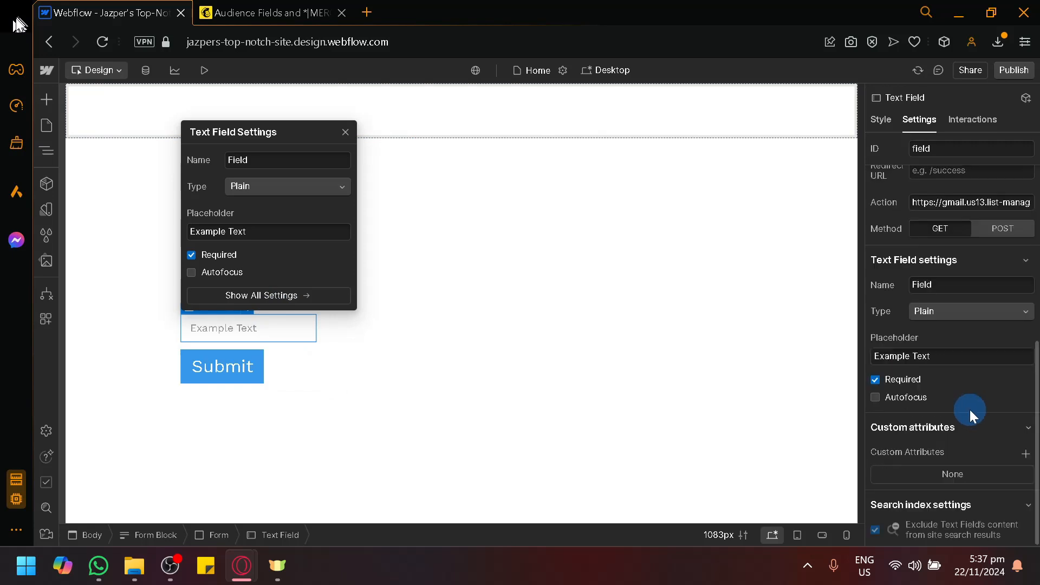
{"action": "scroll", "coordinate": [953, 292], "scroll_direction": "up", "scroll_amount": 3}
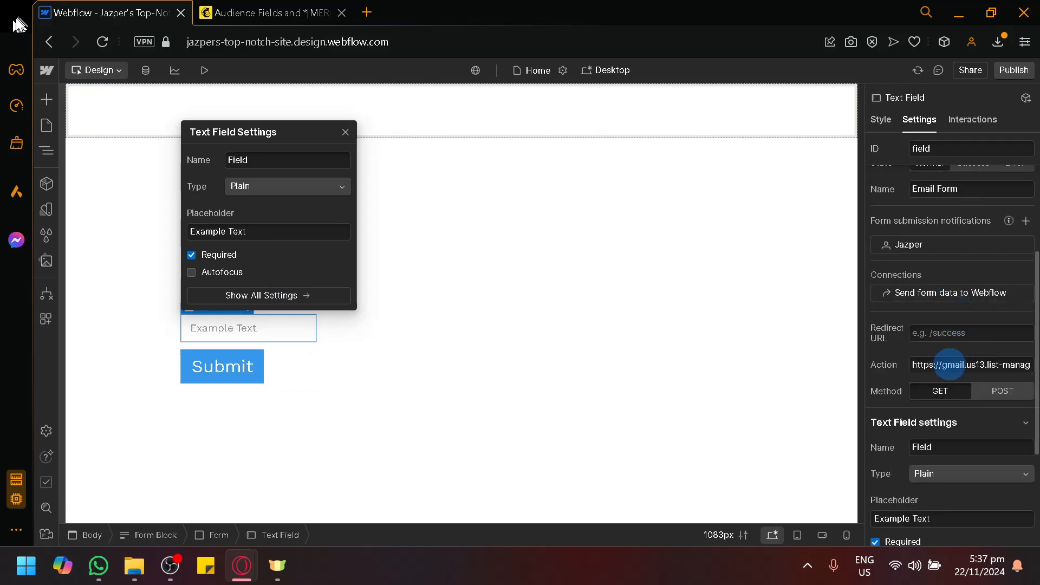
{"action": "scroll", "coordinate": [935, 401], "scroll_direction": "down", "scroll_amount": 3}
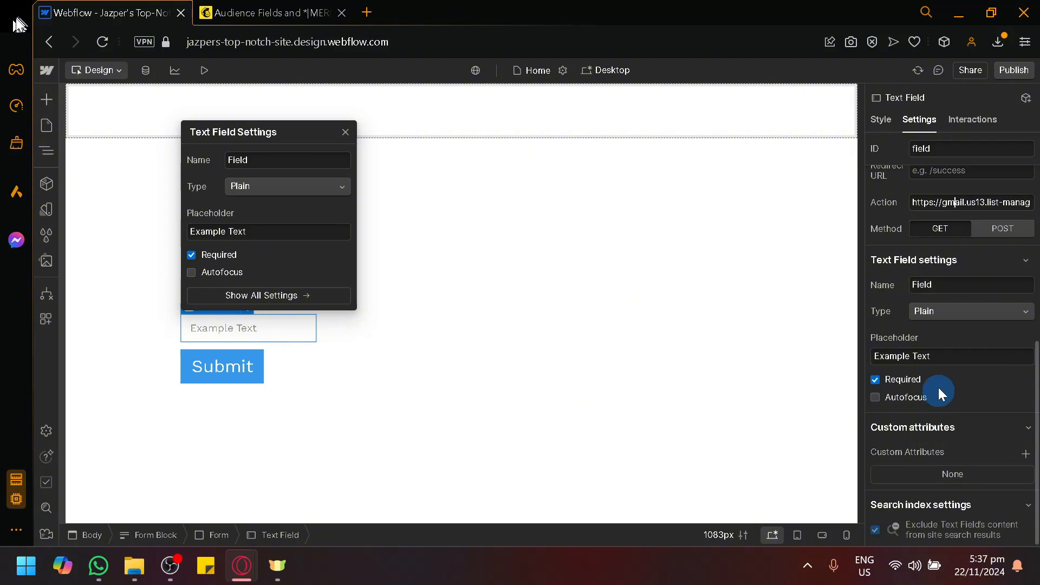
{"action": "left_click", "coordinate": [241, 9]}
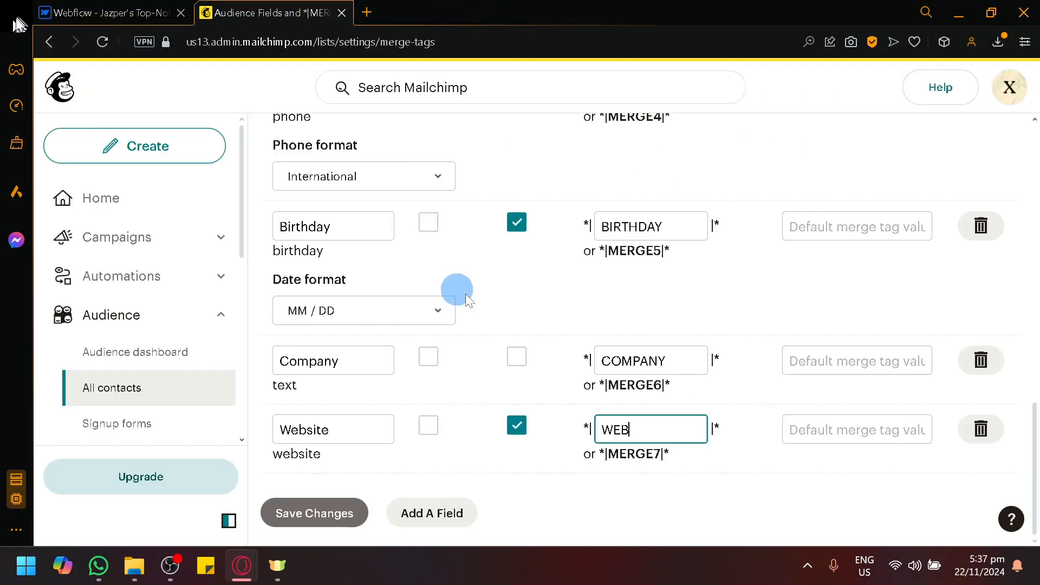
{"action": "left_click", "coordinate": [130, 10]}
{"action": "left_click", "coordinate": [950, 297]}
{"action": "type", "text": "WEB"}
{"action": "left_click", "coordinate": [789, 346]}
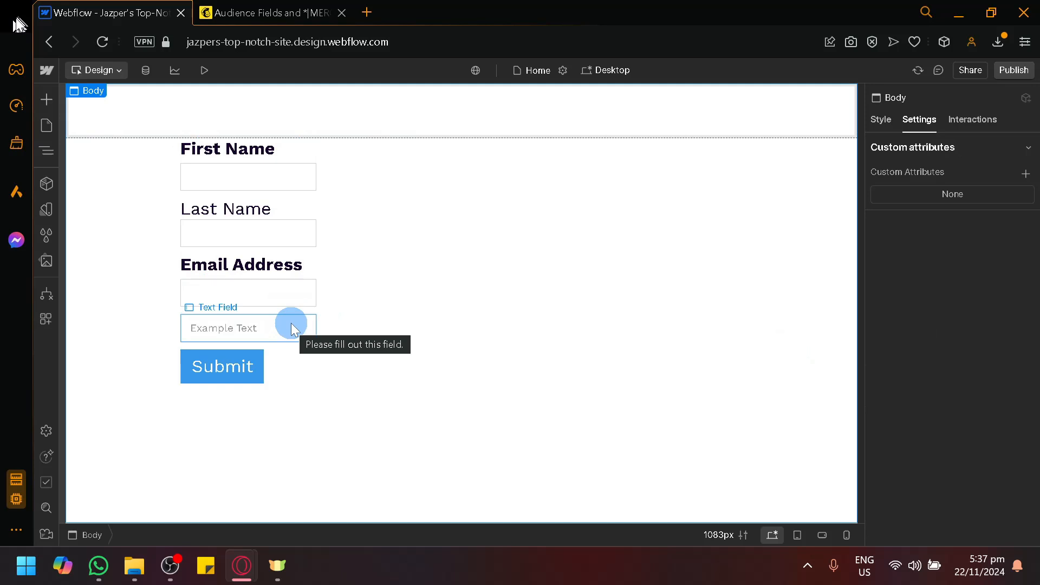
Leave the Webflow Designer for the site dashboard.
{"action": "left_click", "coordinate": [53, 67]}
{"action": "left_click", "coordinate": [76, 94]}
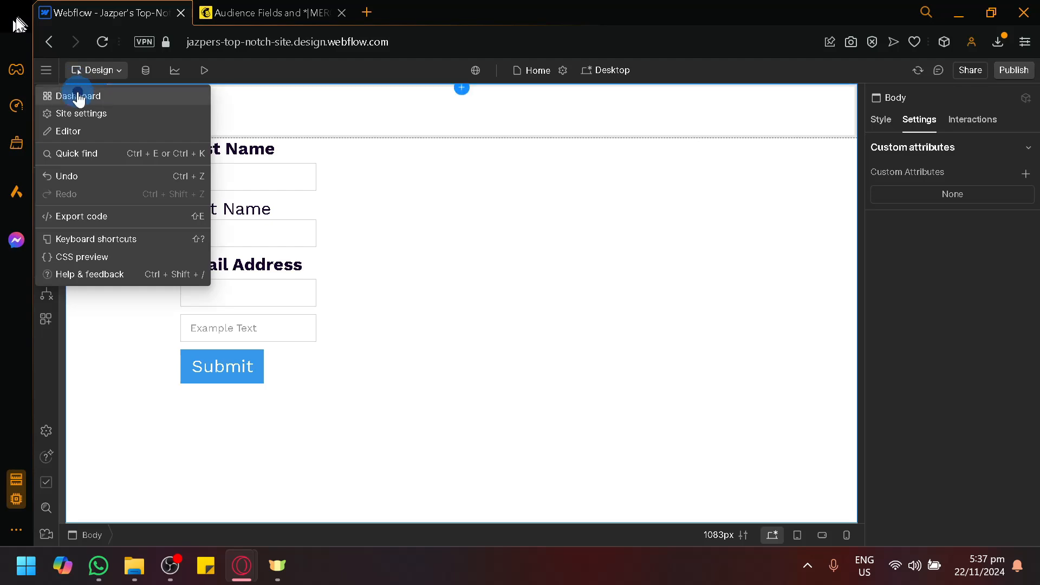
{"action": "left_click", "coordinate": [256, 8]}
{"action": "left_click", "coordinate": [144, 7]}
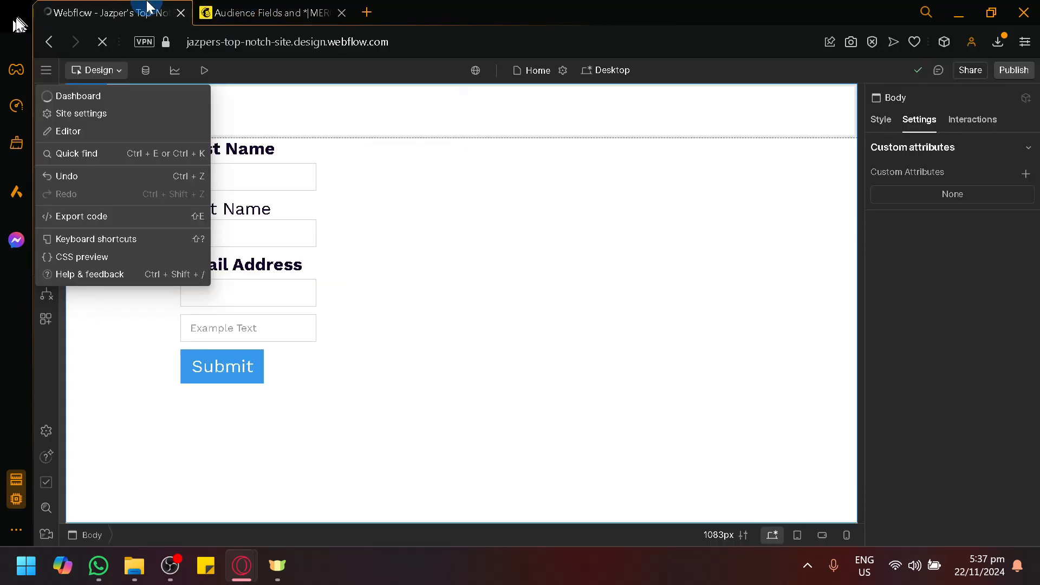
Switch to Mailchimp and go to its home page.
{"action": "left_click", "coordinate": [249, 8]}
{"action": "scroll", "coordinate": [268, 344], "scroll_direction": "up", "scroll_amount": 10}
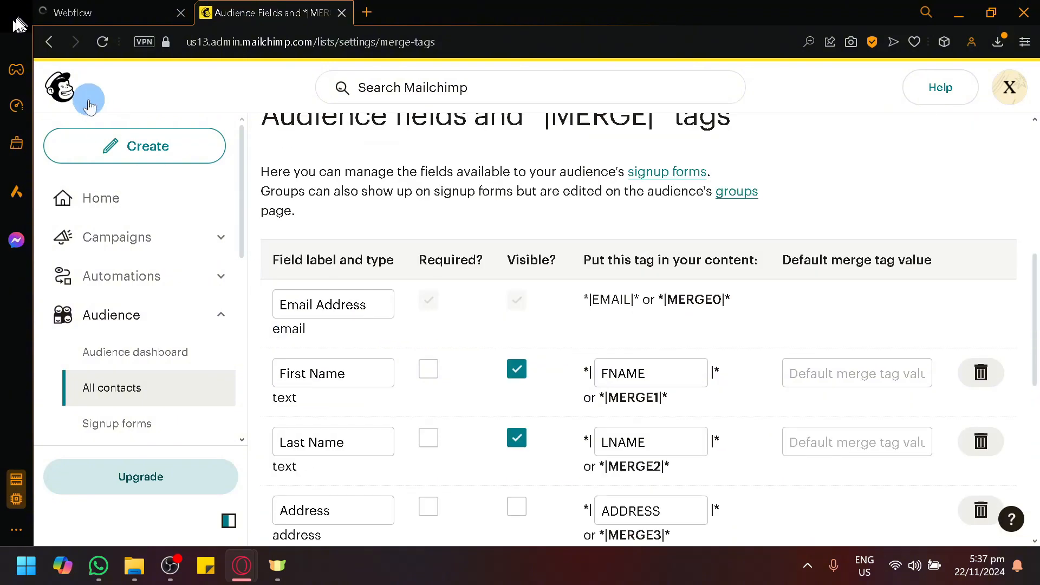
{"action": "left_click", "coordinate": [65, 91]}
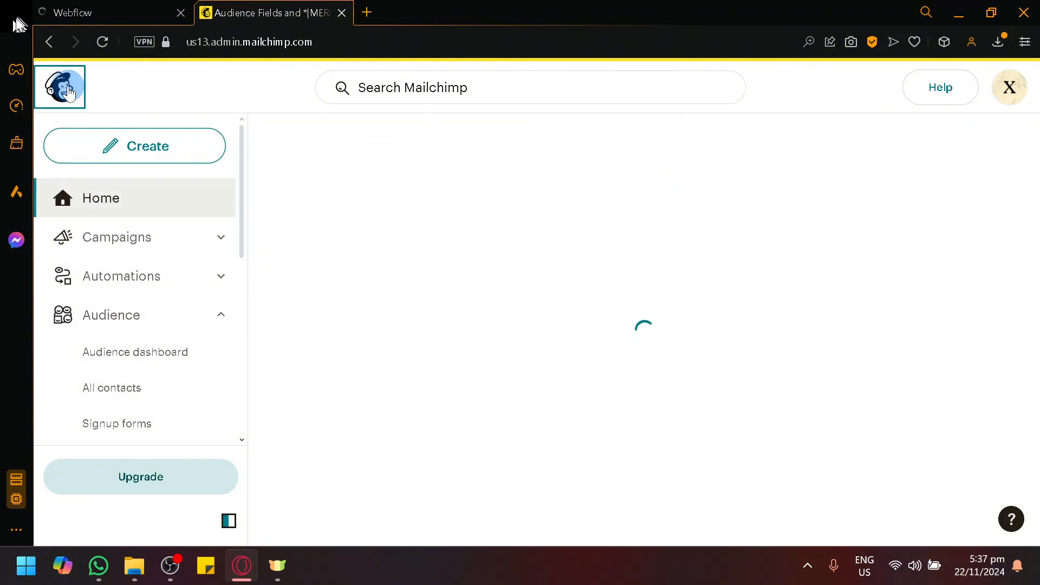